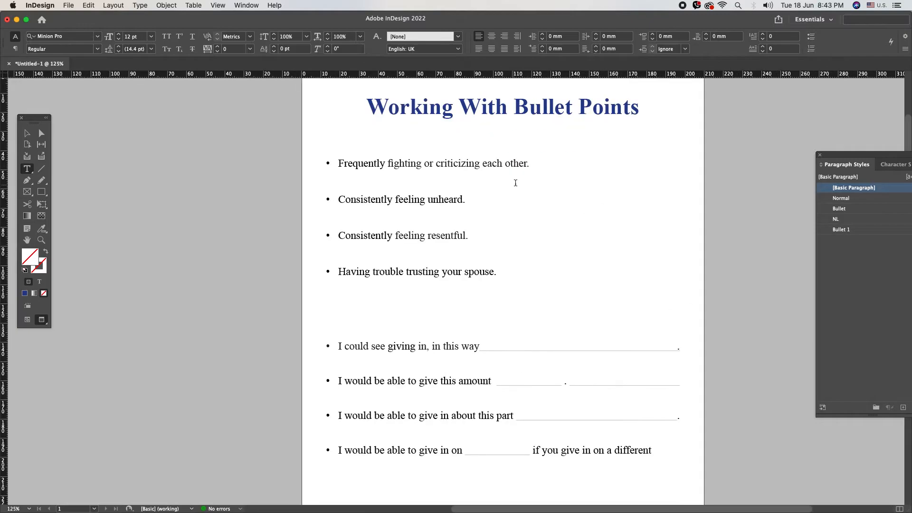
- Delete the Bullet 1 paragraph style, replacing it with [Basic Paragraph]
double_click(337, 174)
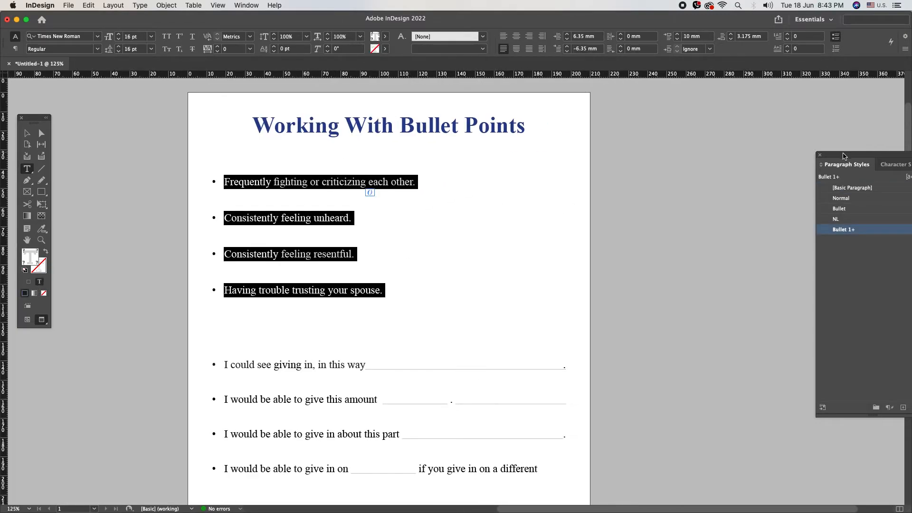
drag(836, 163, 652, 141)
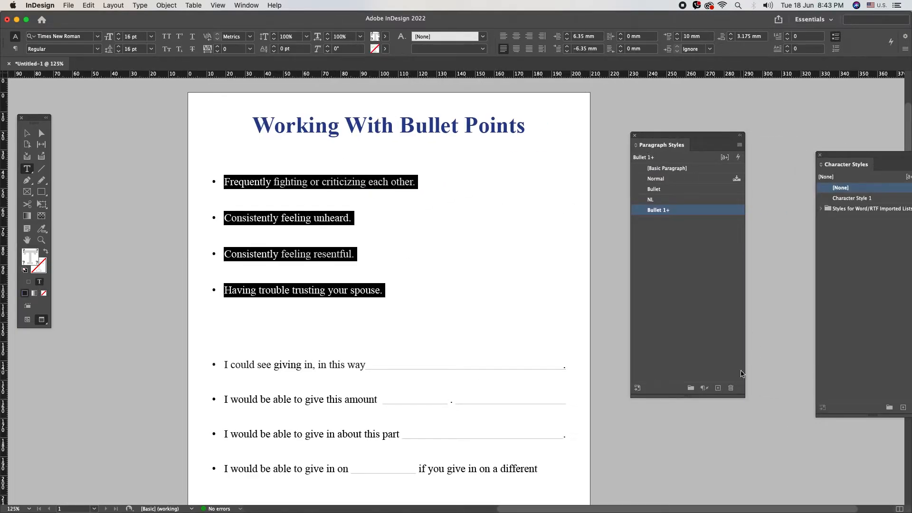
click(732, 390)
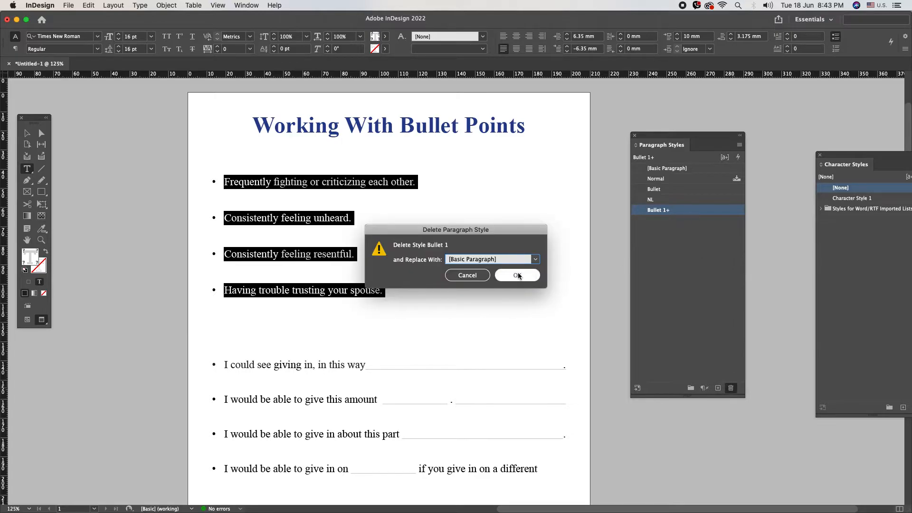
click(530, 275)
- Delete the Normal, Bullet and NL paragraph styles together, replacing them with [Basic Paragraph]
click(655, 179)
shift+click(654, 199)
right_click(661, 201)
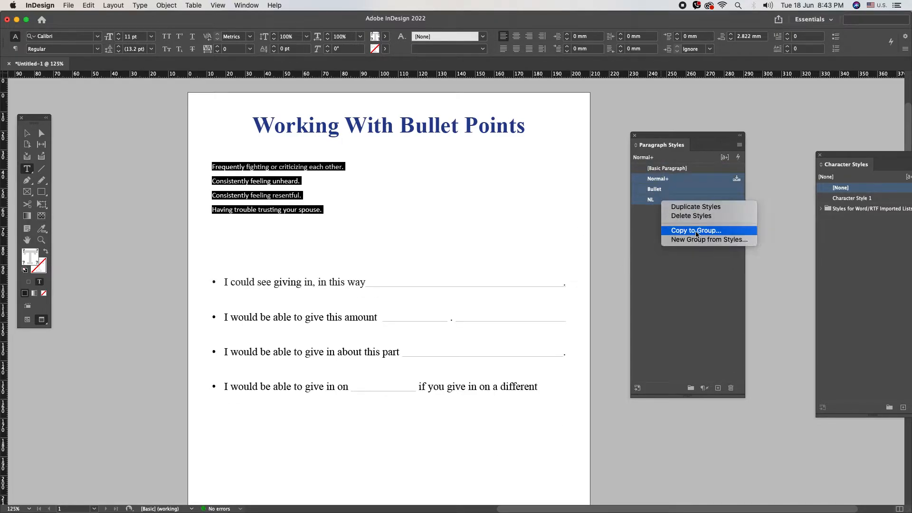
click(694, 216)
click(518, 283)
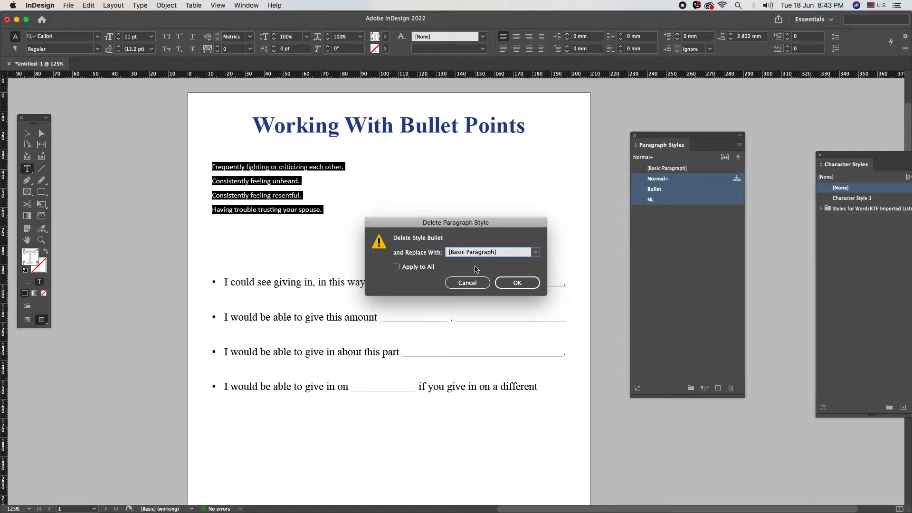
click(520, 283)
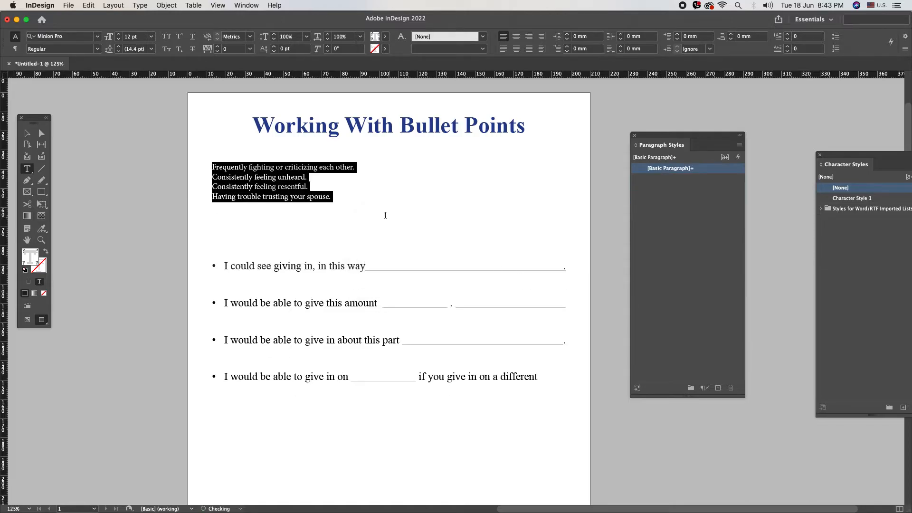
click(345, 199)
- Give the top four lines a 14 pt font size and 16 pt leading
triple_click(253, 168)
drag(254, 169, 336, 205)
click(143, 37)
text(14)
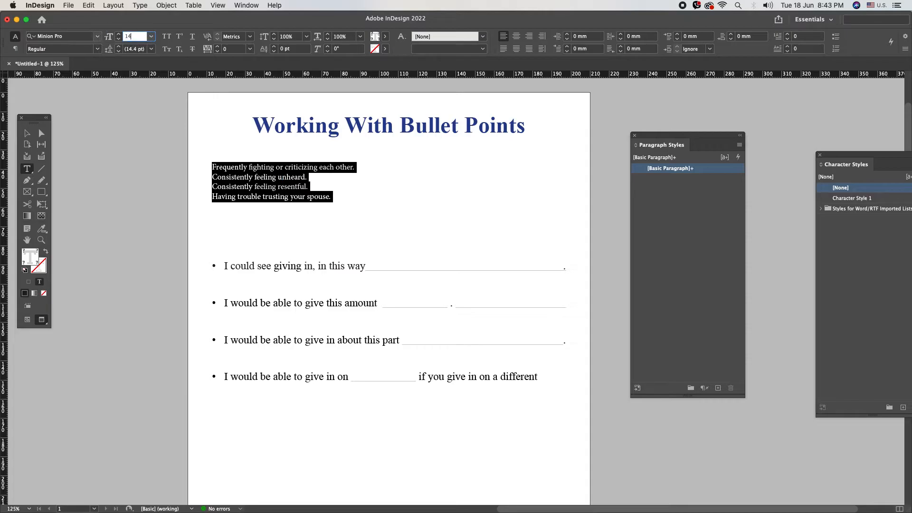
key(Tab)
text(16)
key(Return)
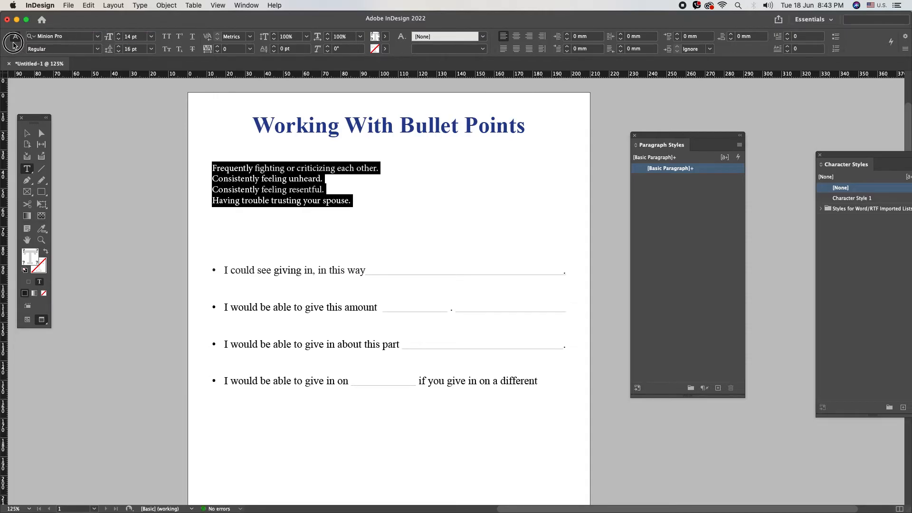
- Switch ruler units to points and set 12 pt space before the paragraphs
click(15, 48)
right_click(4, 72)
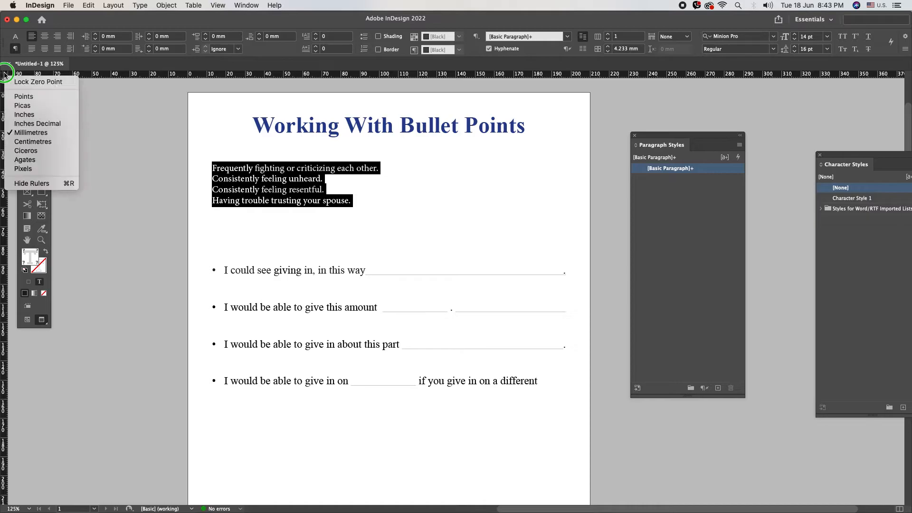
click(19, 101)
click(232, 38)
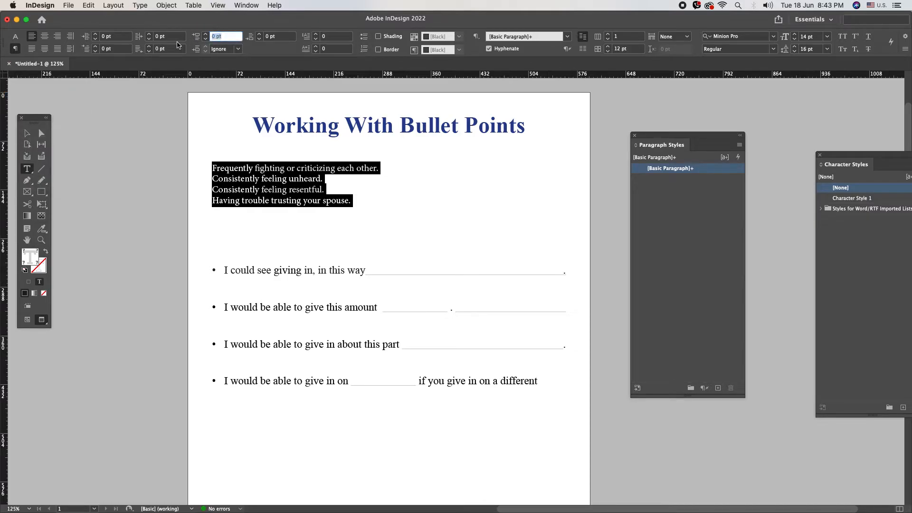
text(6)
key(Return)
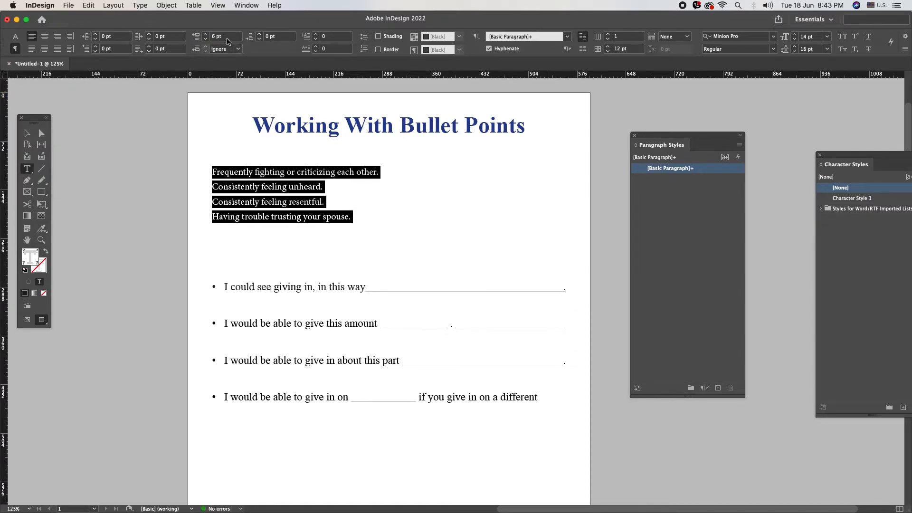
click(224, 37)
text(12)
key(Return)
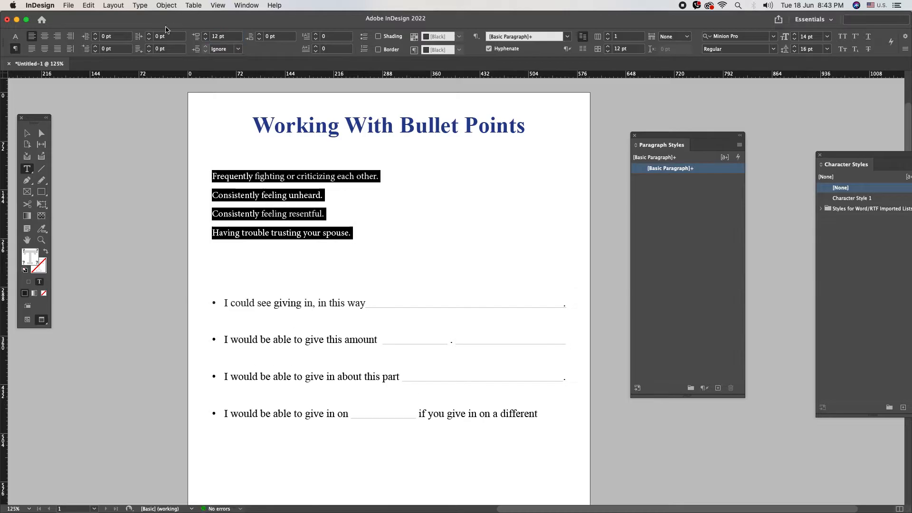
- Turn the four top lines into a bulleted list
click(363, 38)
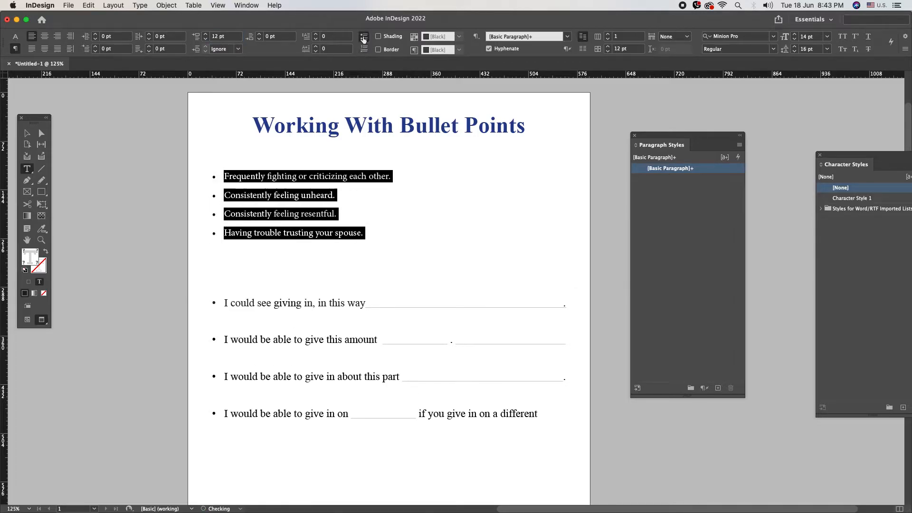
drag(223, 177, 295, 243)
drag(250, 176, 309, 242)
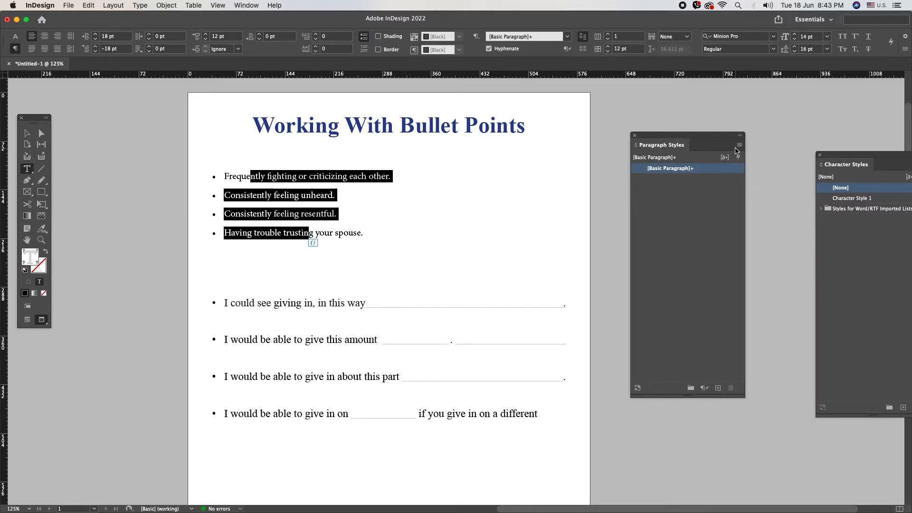
- Start a new paragraph style named Bullet with 18 pt space before, previewing it
click(739, 145)
click(711, 153)
text(Bullet)
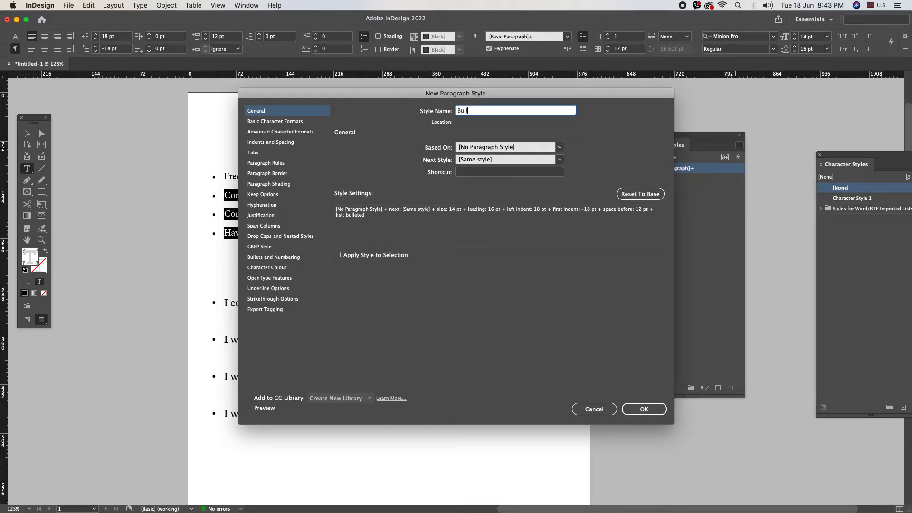
click(290, 122)
click(292, 142)
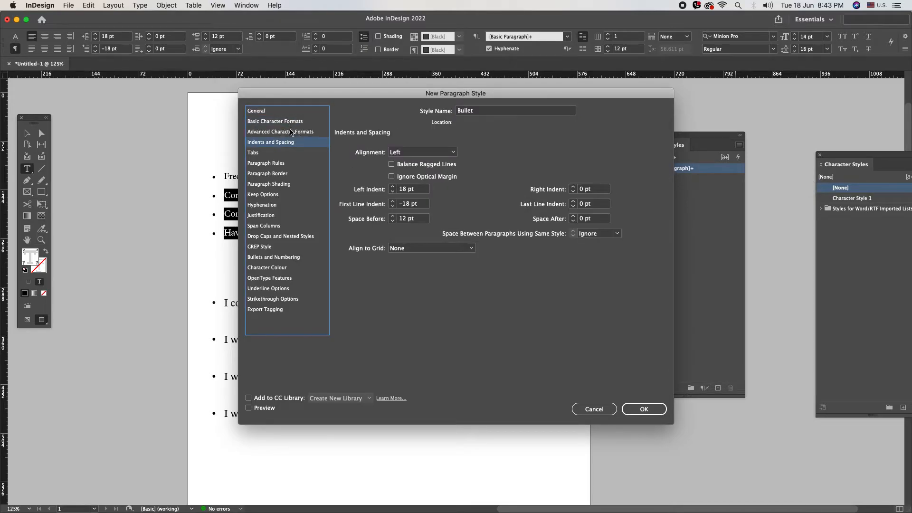
triple_click(423, 221)
text(18)
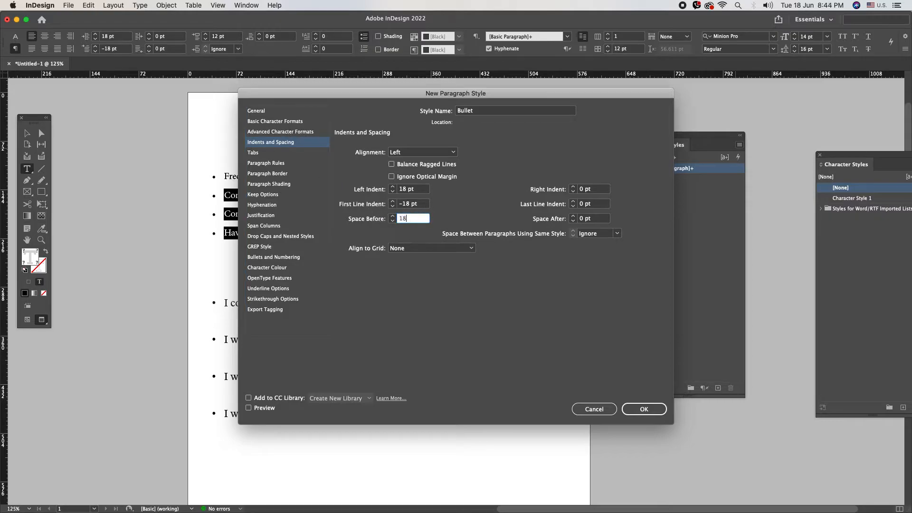
click(264, 408)
- Add the Wingdings book symbol as the style's bullet and save the Bullet style
drag(293, 95, 365, 108)
click(333, 176)
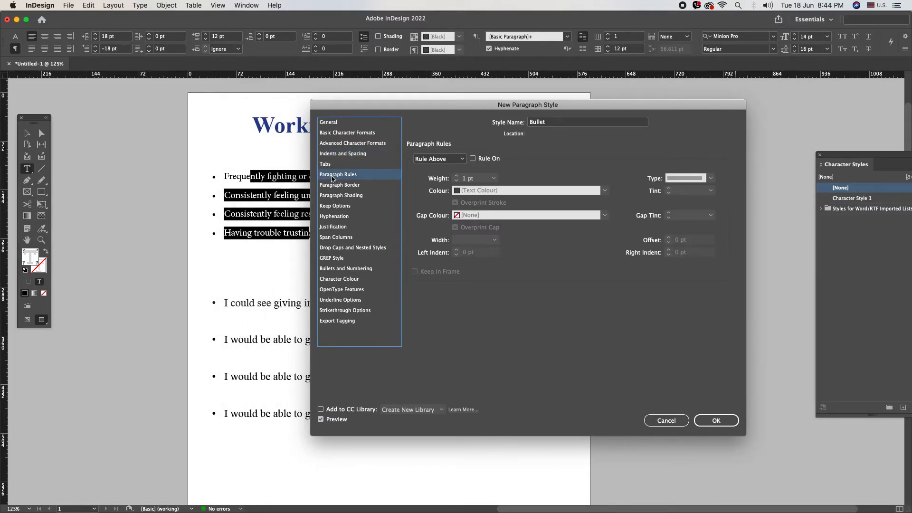
click(338, 269)
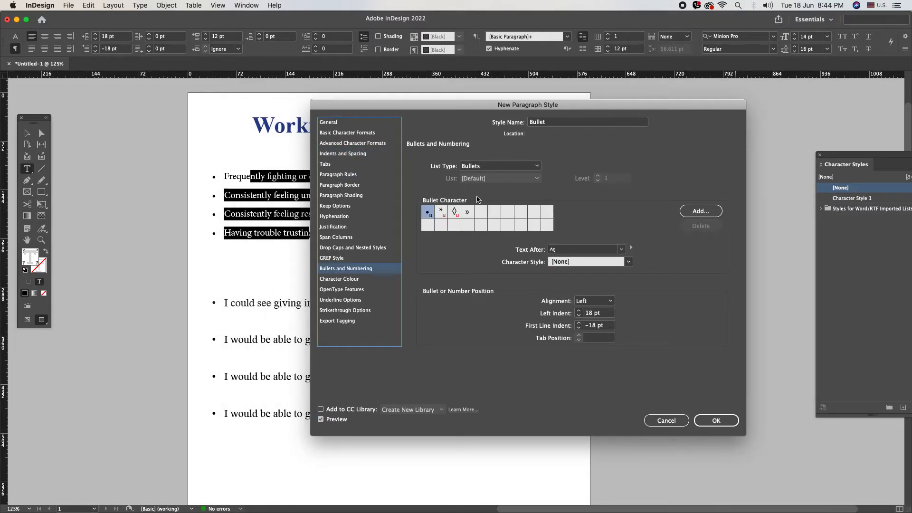
click(701, 211)
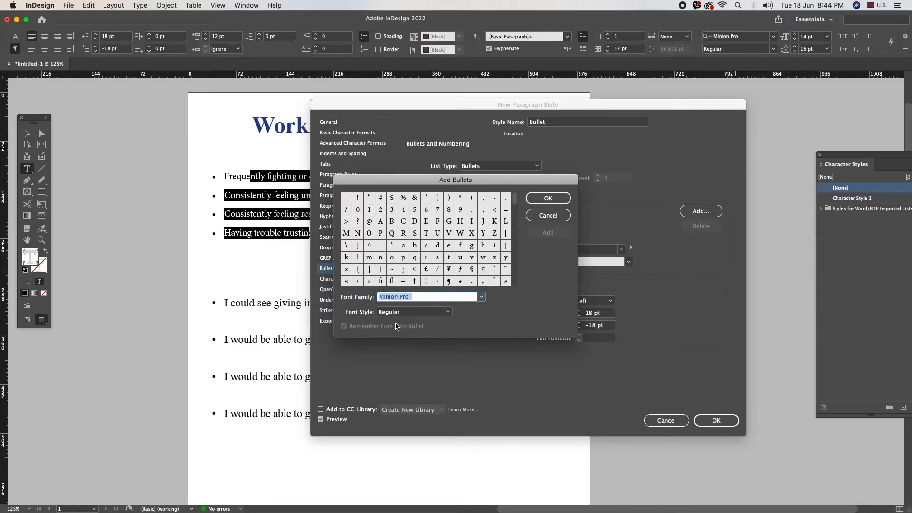
text(Wingdings)
key(Tab)
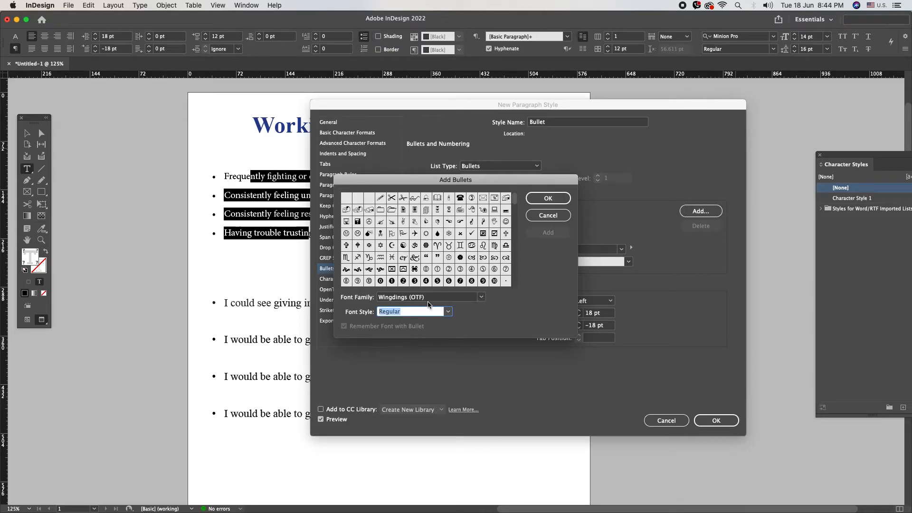
click(438, 198)
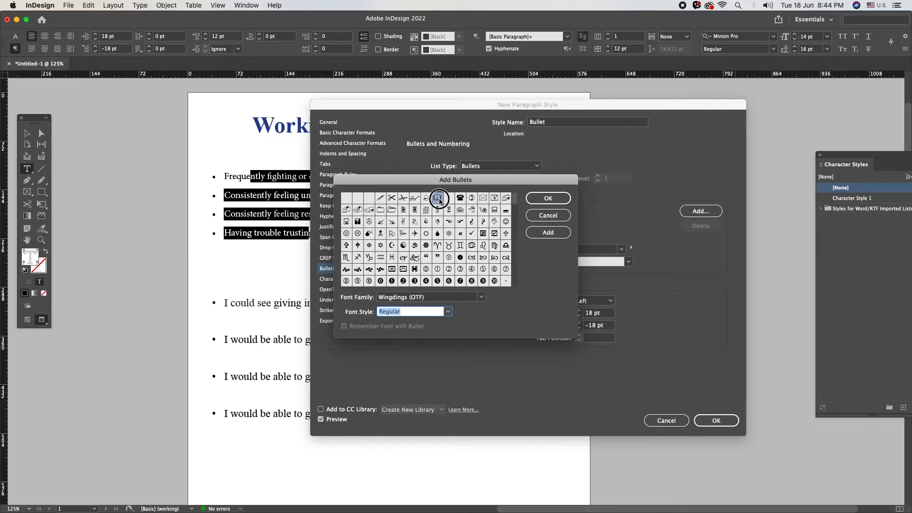
click(548, 232)
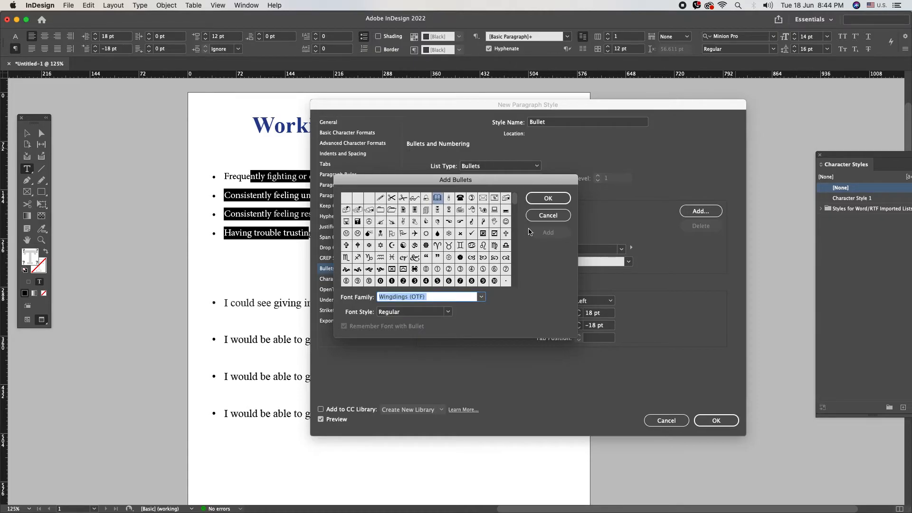
click(548, 197)
click(480, 212)
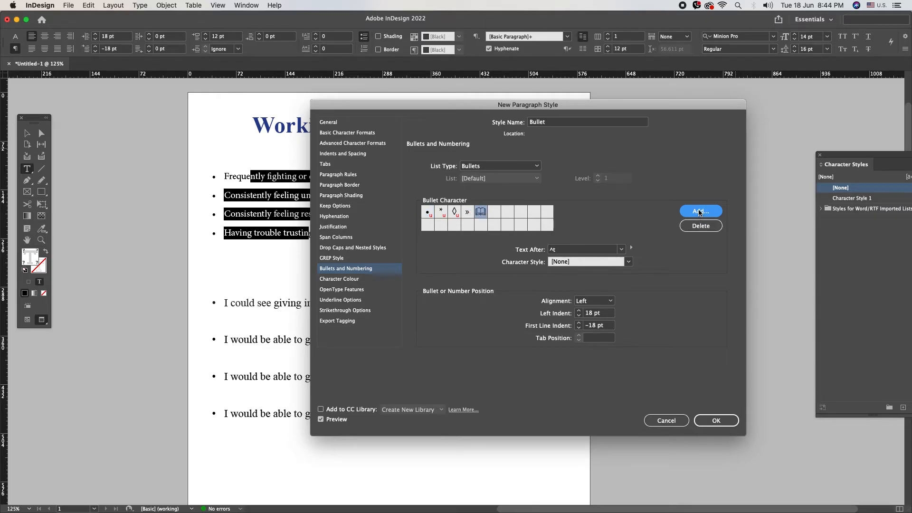
click(715, 420)
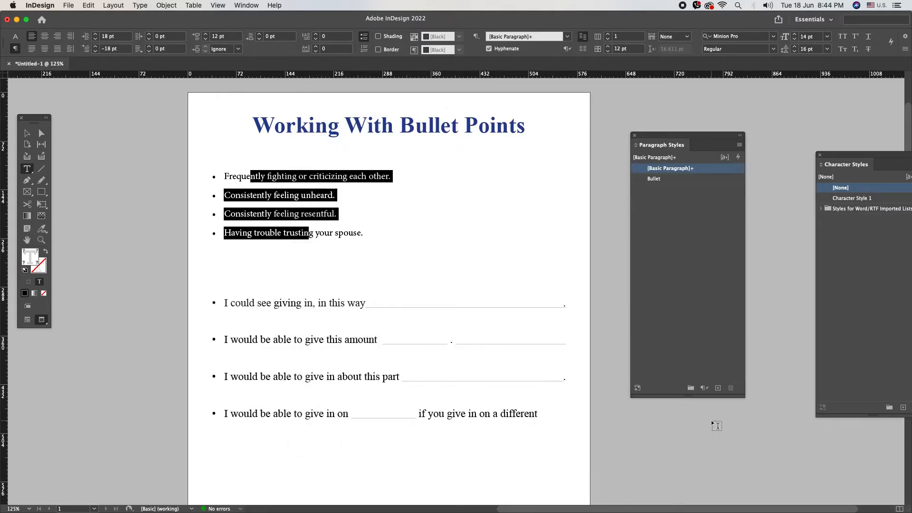
- Apply the Bullet paragraph style to the four top lines
click(672, 179)
click(231, 186)
drag(236, 180, 289, 249)
- Edit the Bullet style's bullets to a 30 pt left indent and −30 pt first-line indent
right_click(672, 181)
click(702, 188)
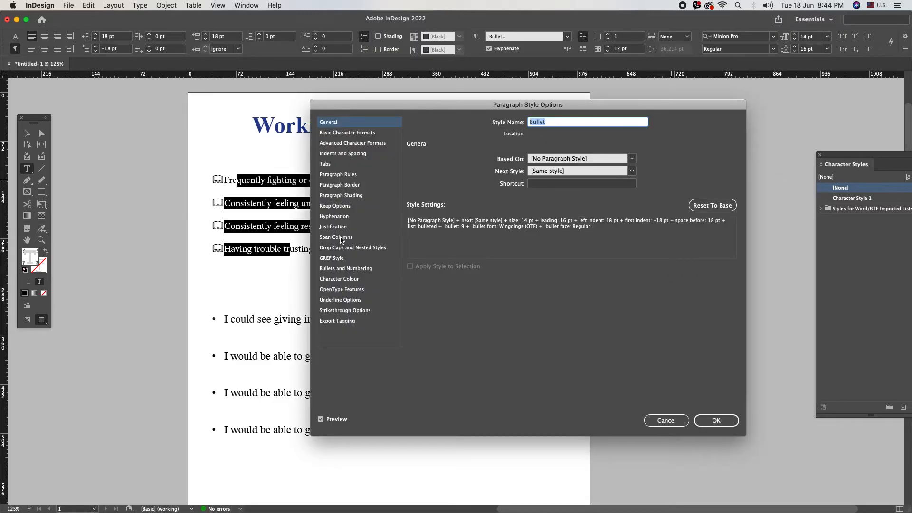
click(344, 270)
click(605, 315)
text(30)
key(Tab)
key(Tab)
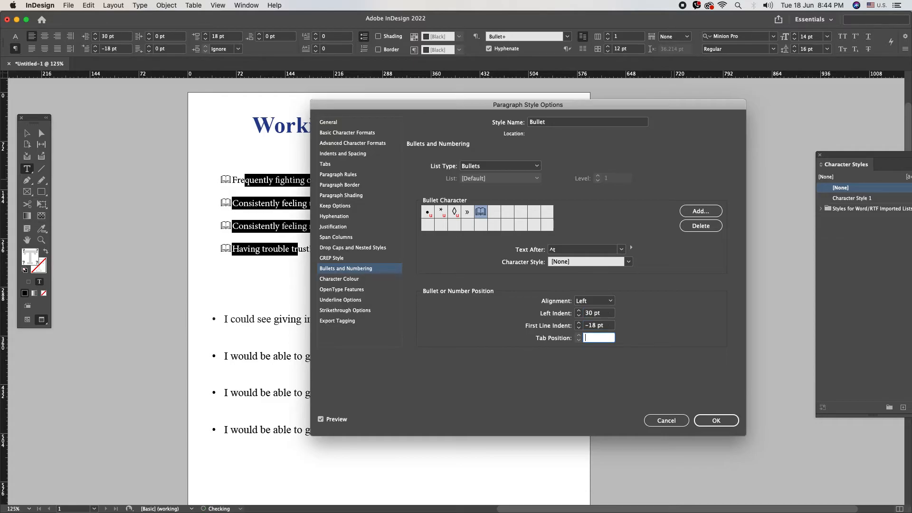
key(shift+Tab)
text(-30)
key(Tab)
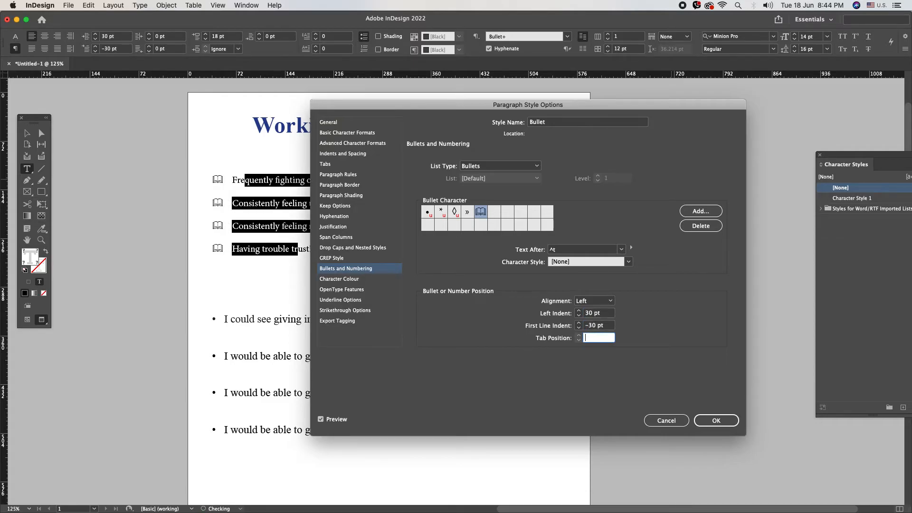
key(Return)
click(231, 178)
click(213, 180)
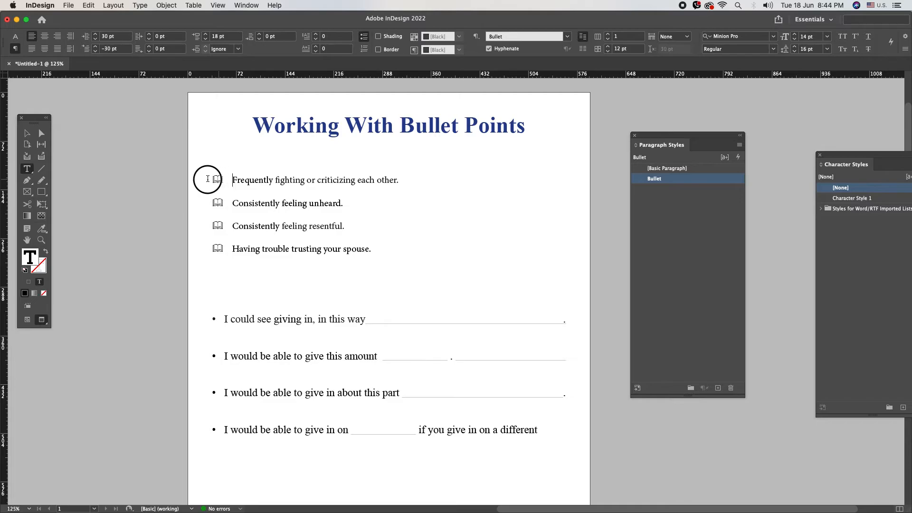
- Select the first list and move the Character Styles panel closer to the page
drag(255, 184, 312, 252)
drag(832, 154, 780, 129)
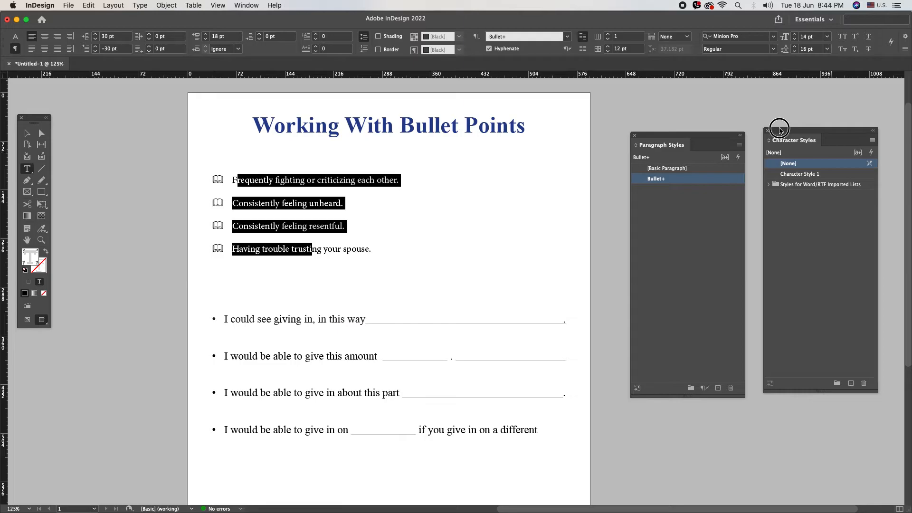
click(873, 142)
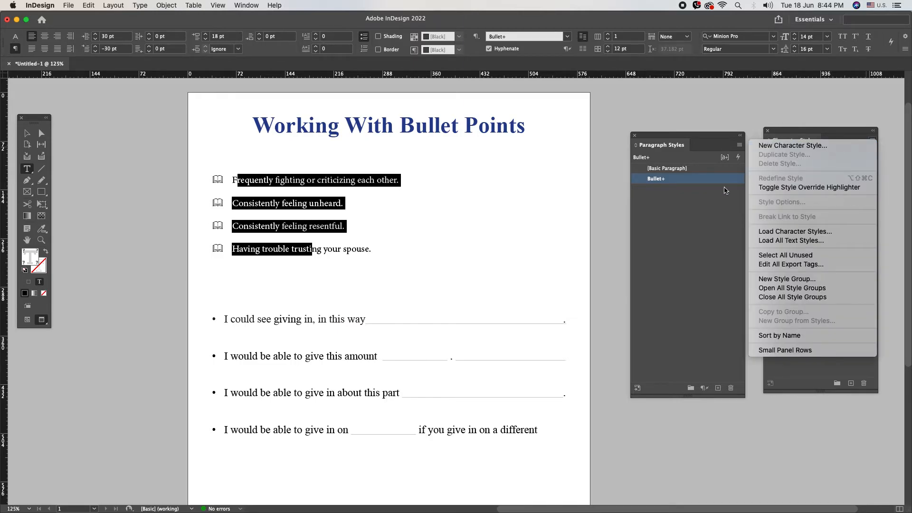
click(551, 229)
- Select the second list's text and duplicate the Bullet paragraph style
drag(279, 319, 330, 430)
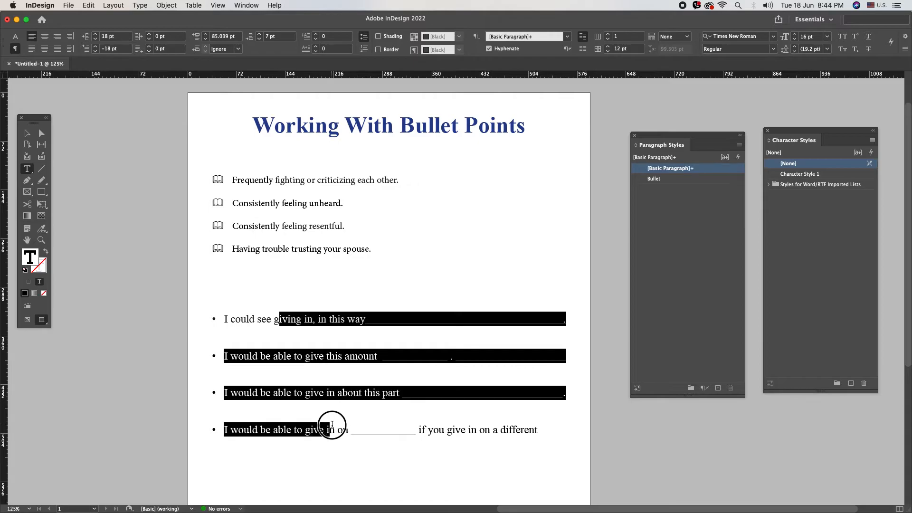
click(739, 145)
click(715, 149)
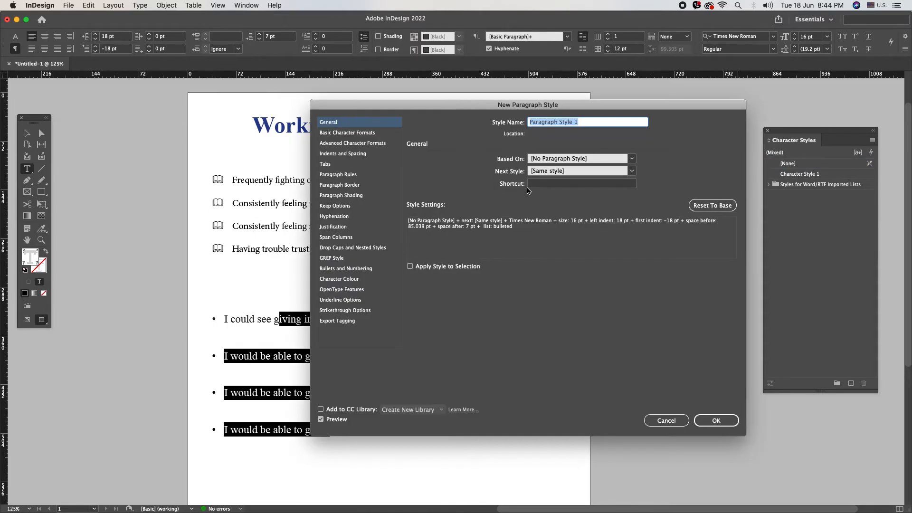
key(Escape)
right_click(651, 181)
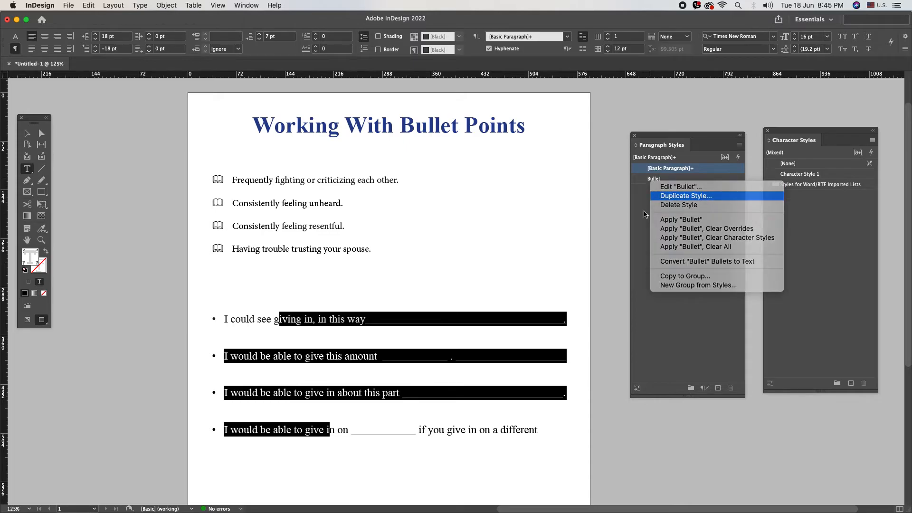
click(665, 195)
- Rename the duplicated style to Bullet 2
double_click(557, 121)
text(2)
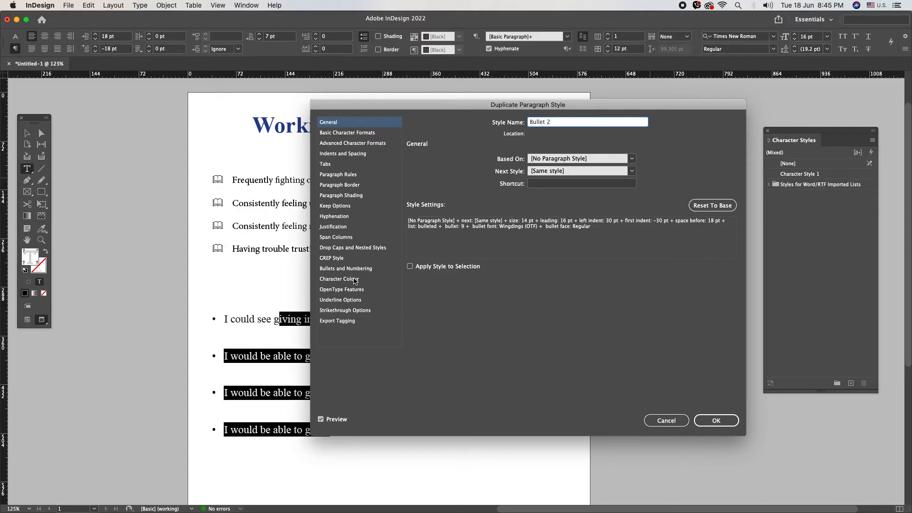
click(383, 267)
click(355, 249)
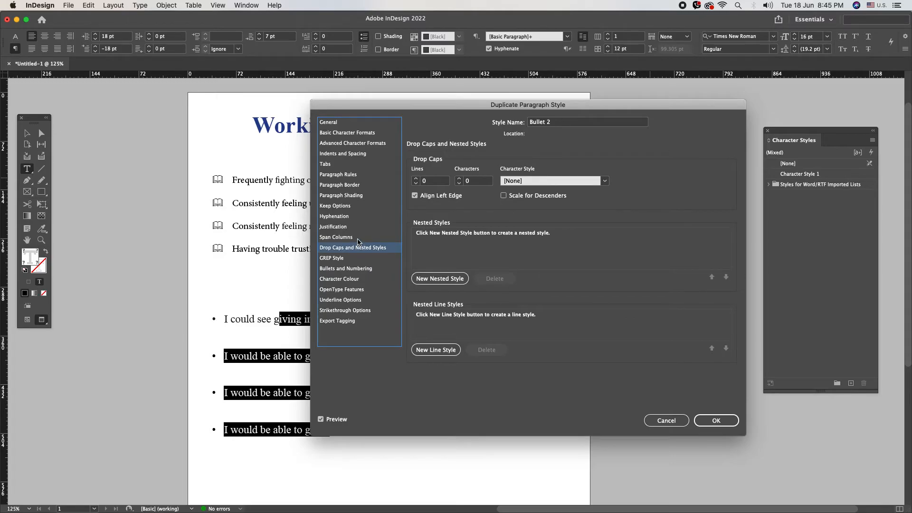
click(351, 268)
- Make the Zapf Dingbats writing-hand glyph Bullet 2's bullet and save the style
click(694, 210)
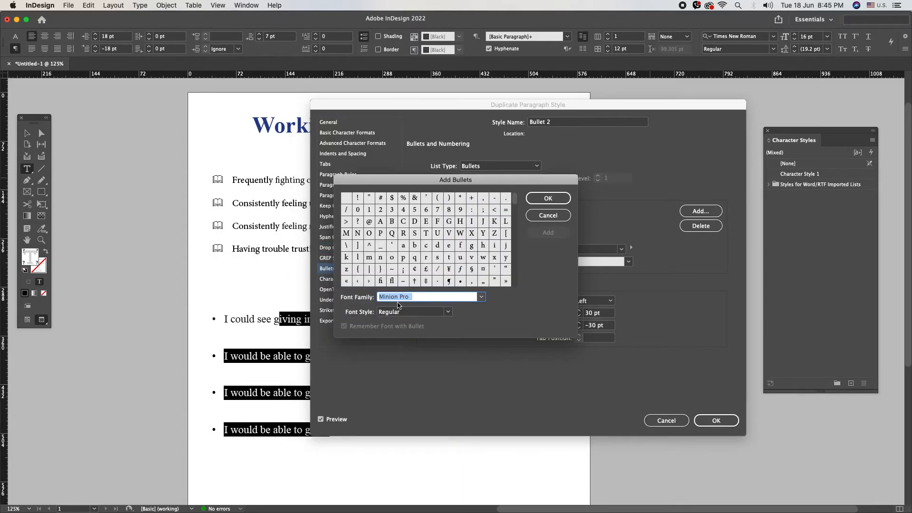
text(Zapf Dingbats)
key(Tab)
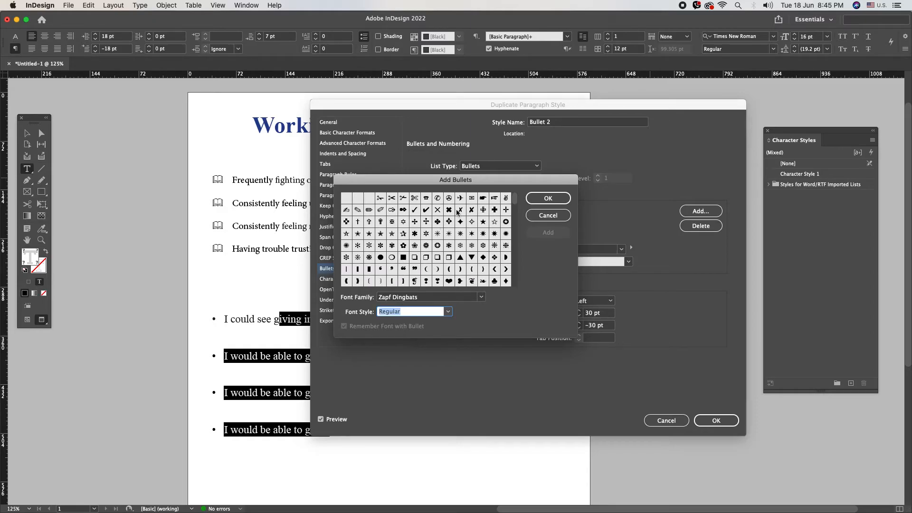
click(415, 210)
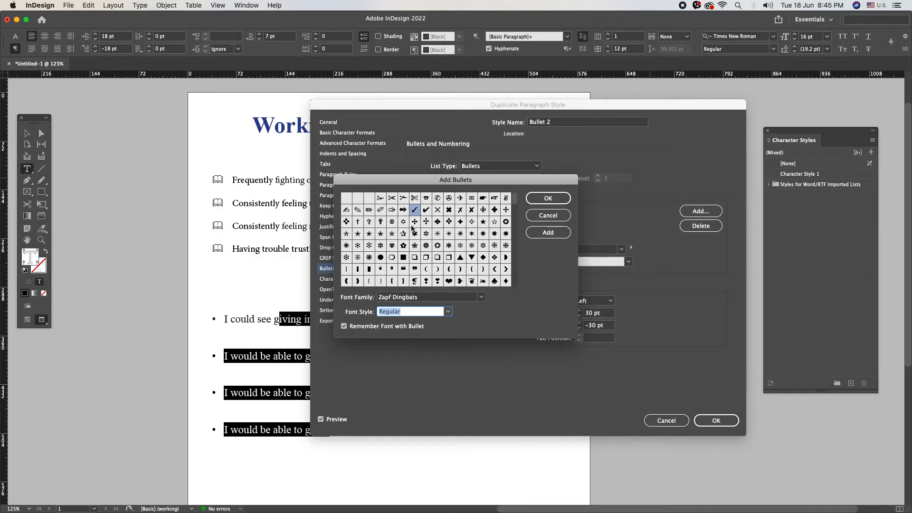
click(349, 211)
click(553, 232)
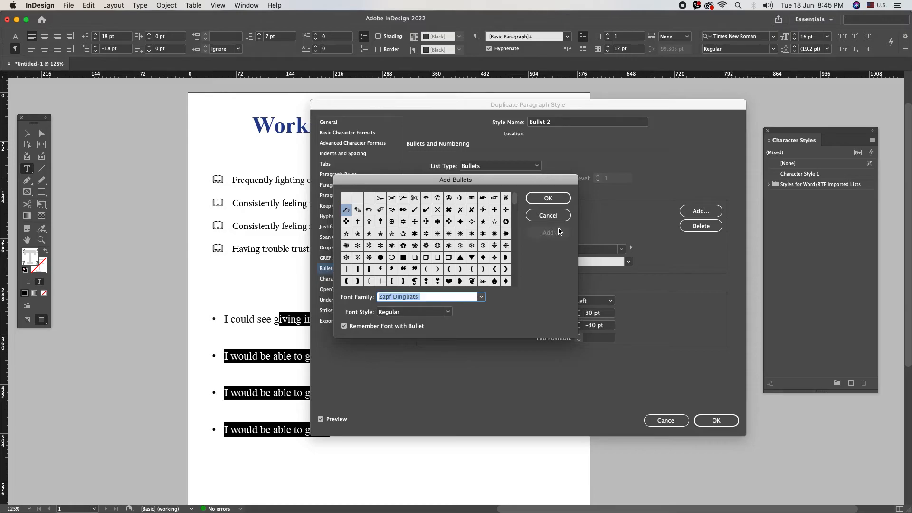
click(539, 199)
click(494, 213)
click(692, 212)
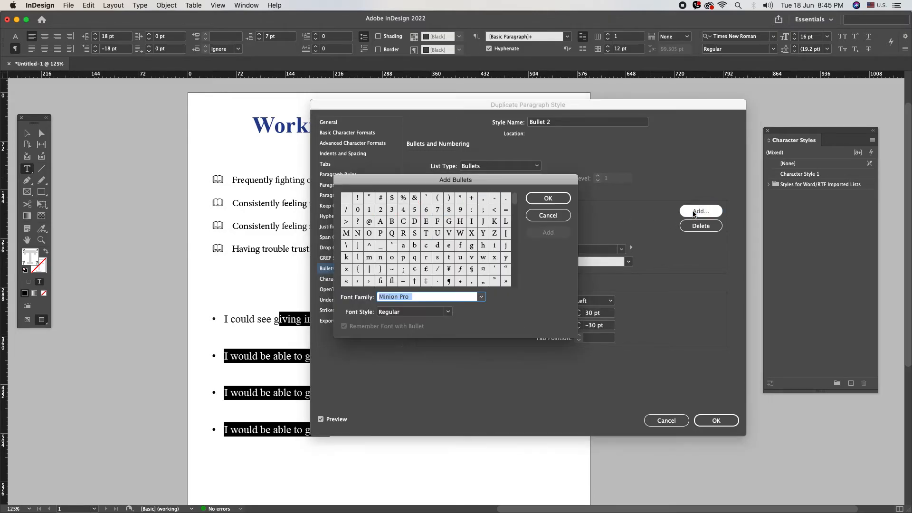
click(547, 218)
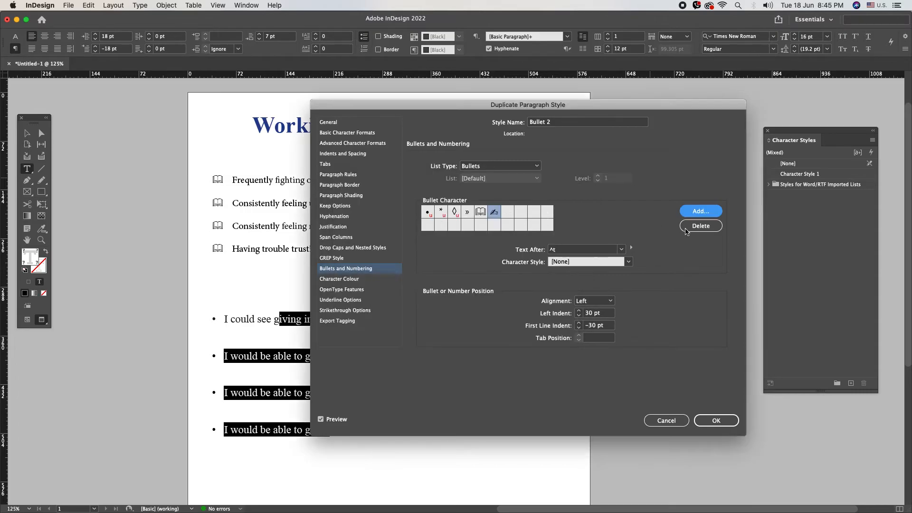
click(704, 426)
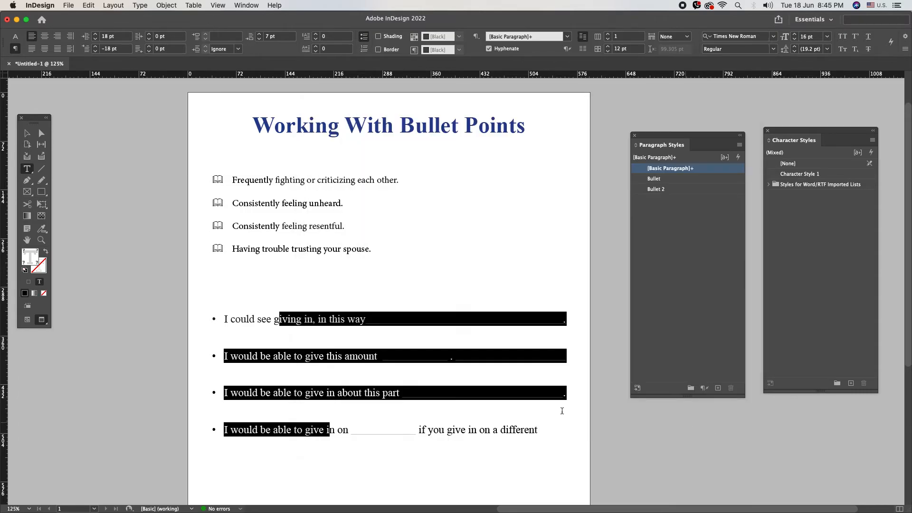
- Apply the Bullet 2 style to the second list's four lines
drag(275, 324, 373, 430)
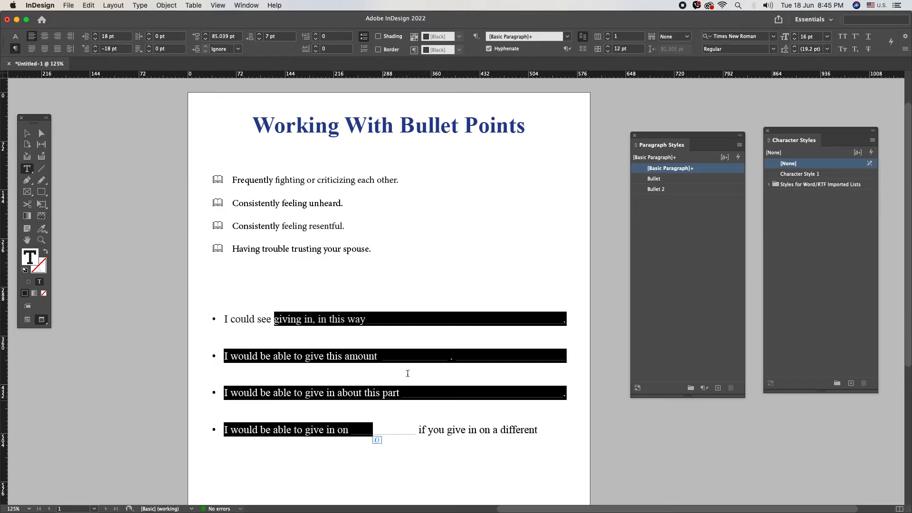
click(658, 190)
click(332, 322)
drag(237, 272, 498, 378)
click(497, 378)
drag(231, 274, 314, 298)
drag(269, 272, 264, 271)
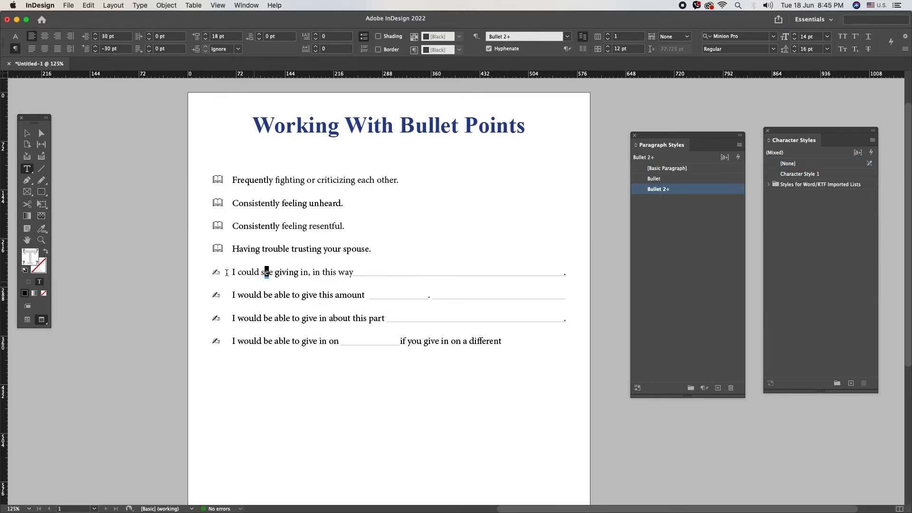
click(233, 273)
- Change Character Style 1's character colour to a new swatch
right_click(807, 176)
click(820, 181)
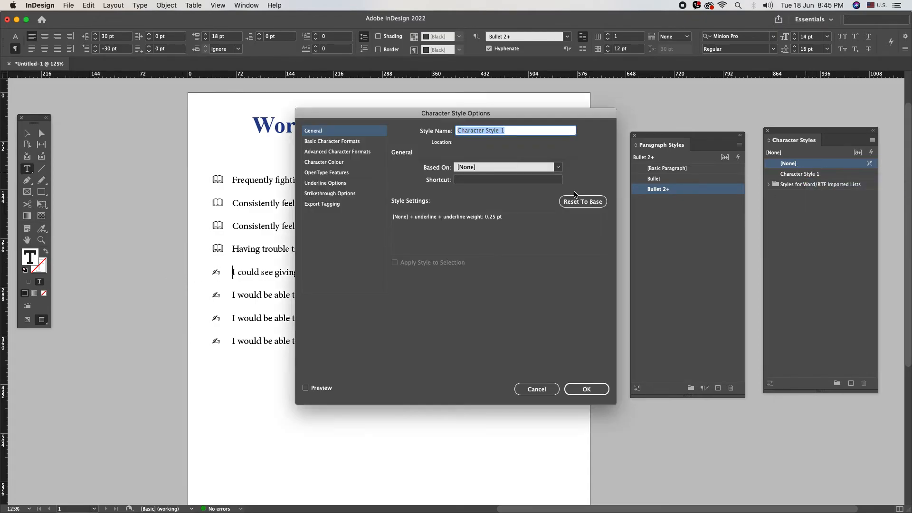
click(324, 163)
click(478, 224)
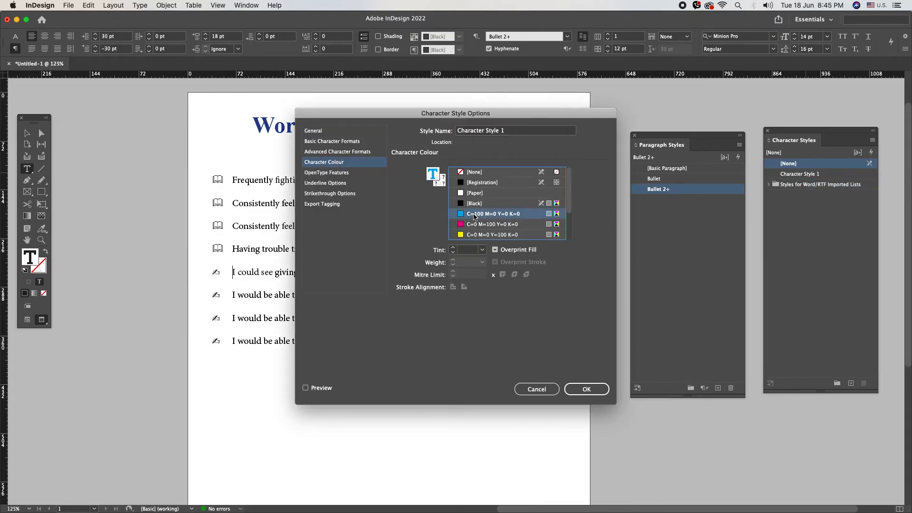
click(585, 388)
- Create a character style named Color with cyan C=100 character colour
click(872, 140)
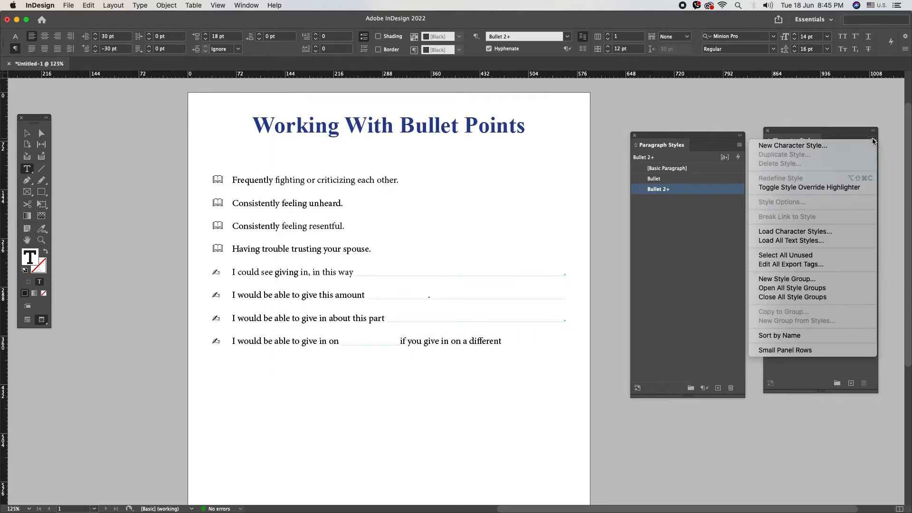
click(860, 146)
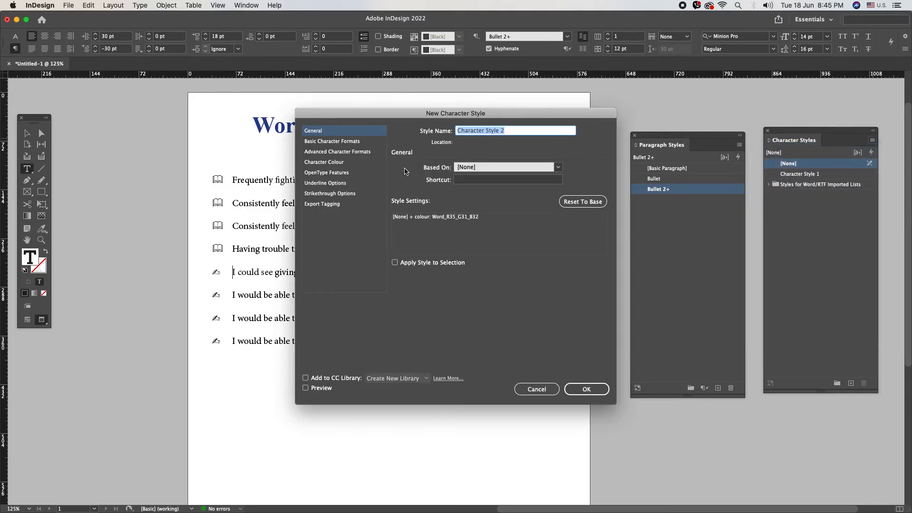
text(Color)
click(323, 163)
click(475, 172)
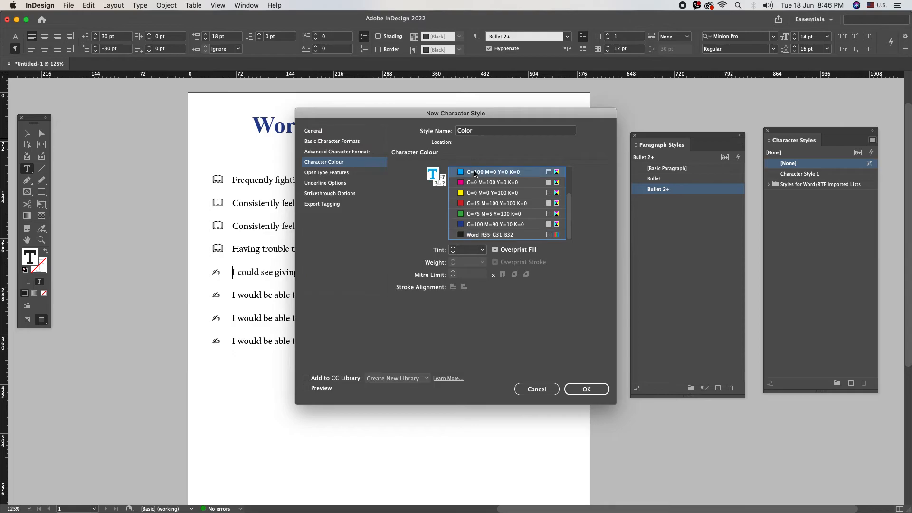
click(587, 389)
- Set the Bullet 2 style's bullet character style to Color
right_click(661, 191)
click(684, 197)
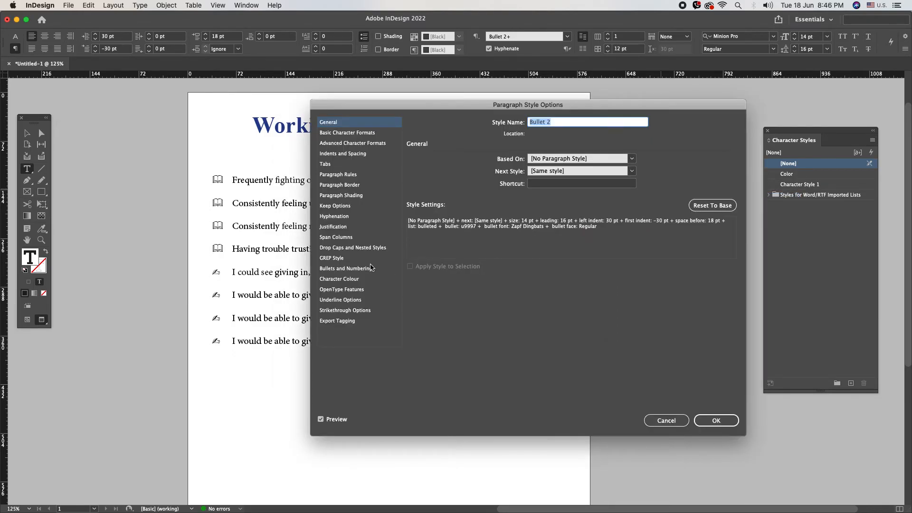
click(339, 269)
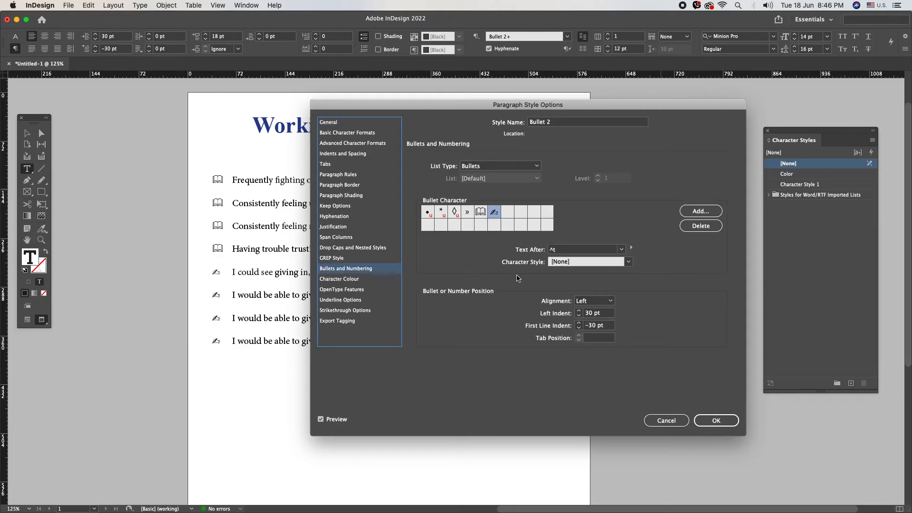
click(628, 262)
click(613, 281)
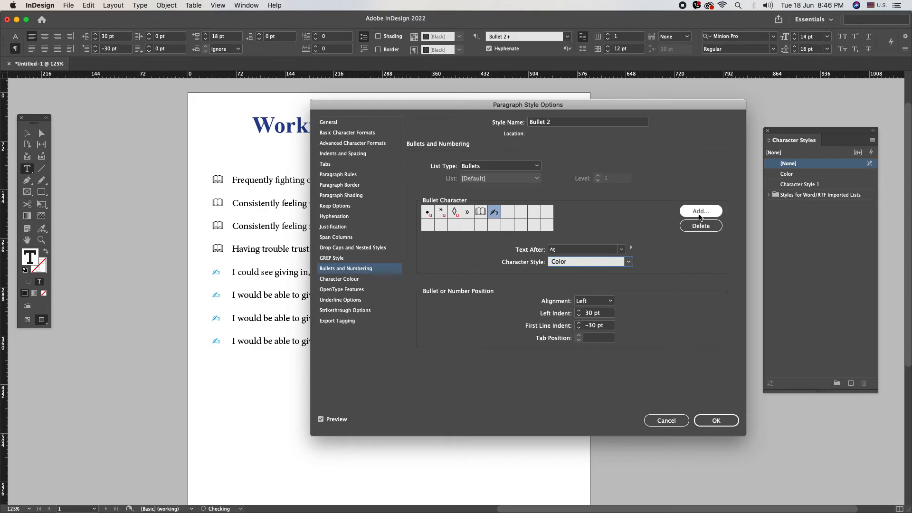
click(716, 420)
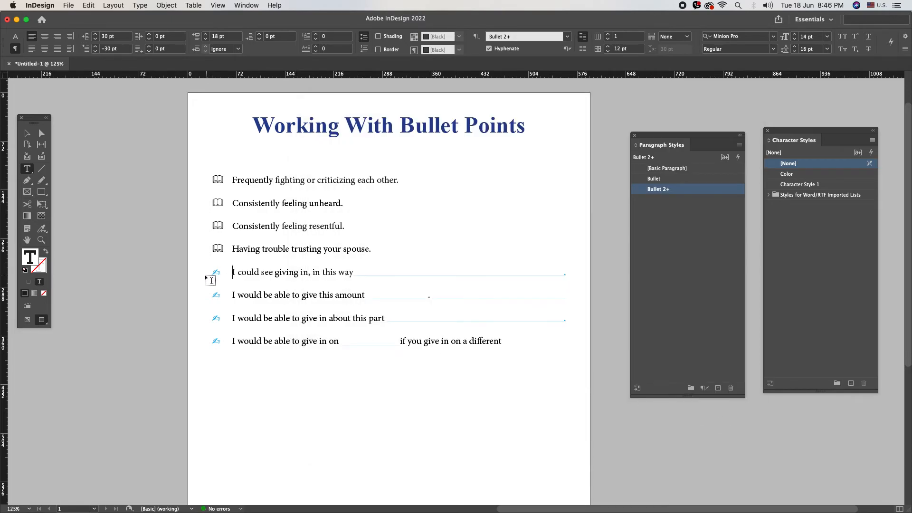
drag(212, 271, 290, 364)
- Create a Color 2 character style coloured C=100 M=90 Y=10 K=0
drag(264, 181, 309, 249)
click(873, 144)
click(859, 146)
text(Color 2)
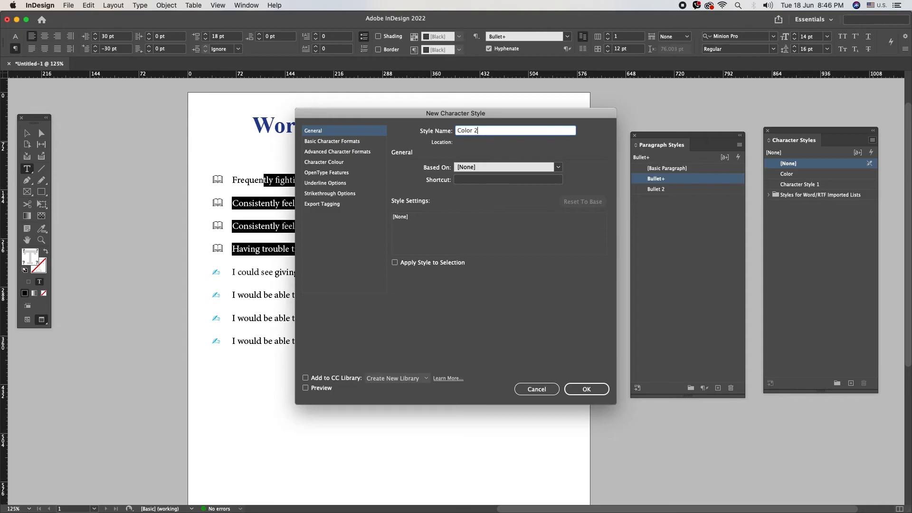
click(336, 162)
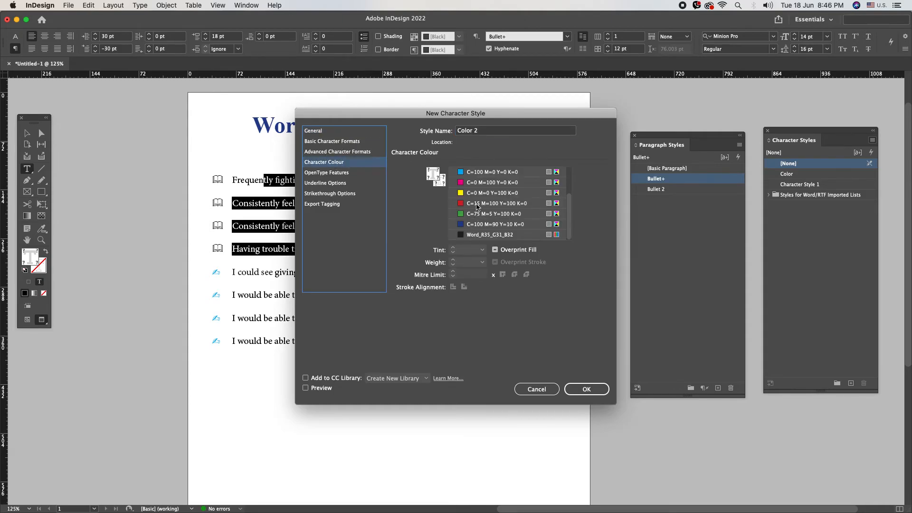
click(477, 225)
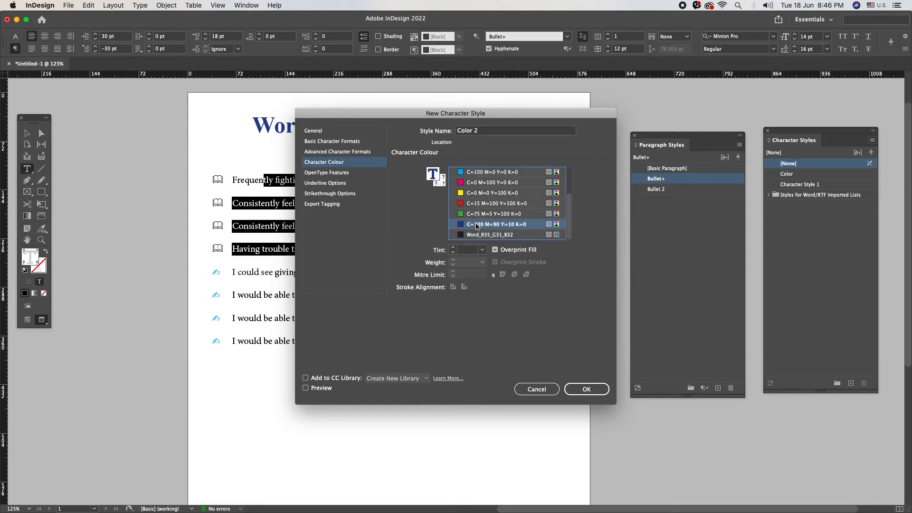
click(586, 389)
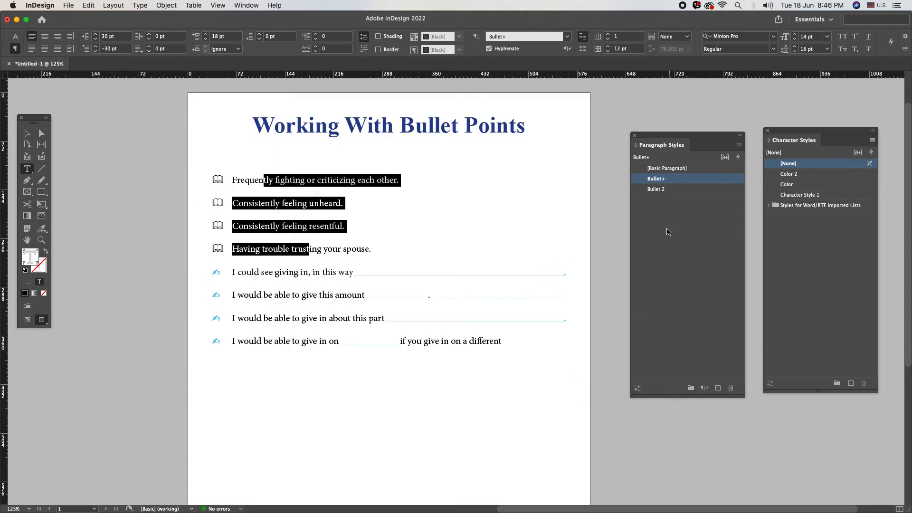
- Set the Bullet style's bullet character style to Color 2
right_click(655, 182)
click(665, 185)
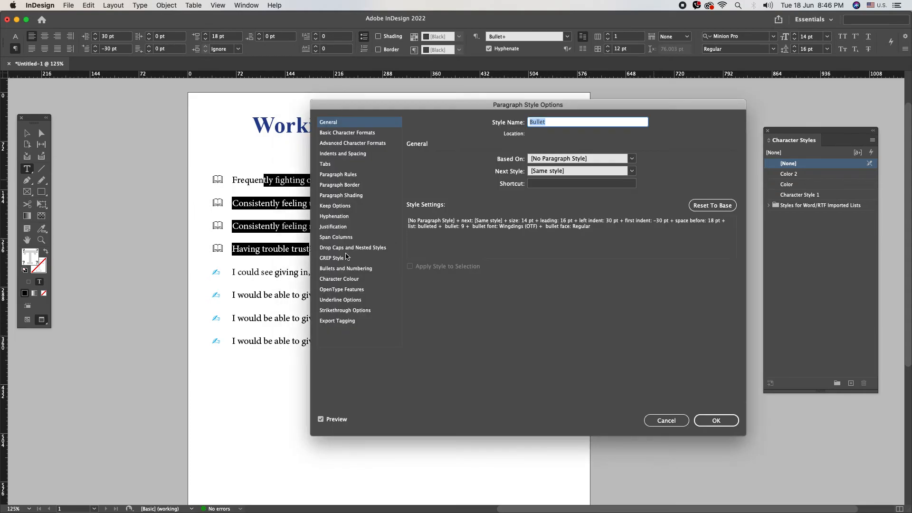
click(345, 279)
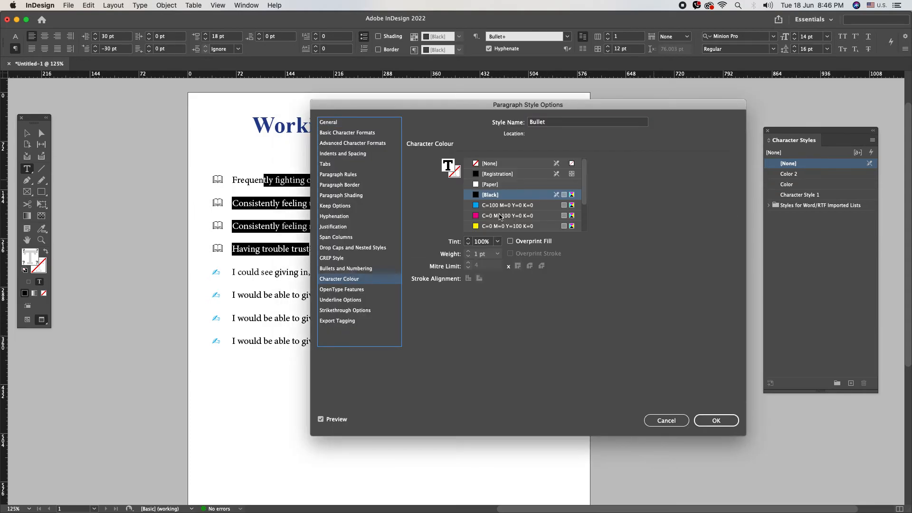
click(346, 268)
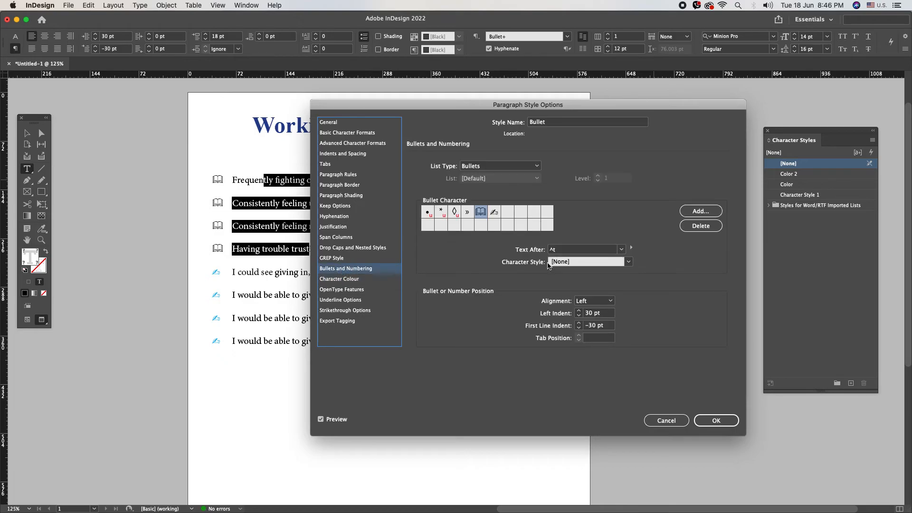
click(598, 263)
click(600, 284)
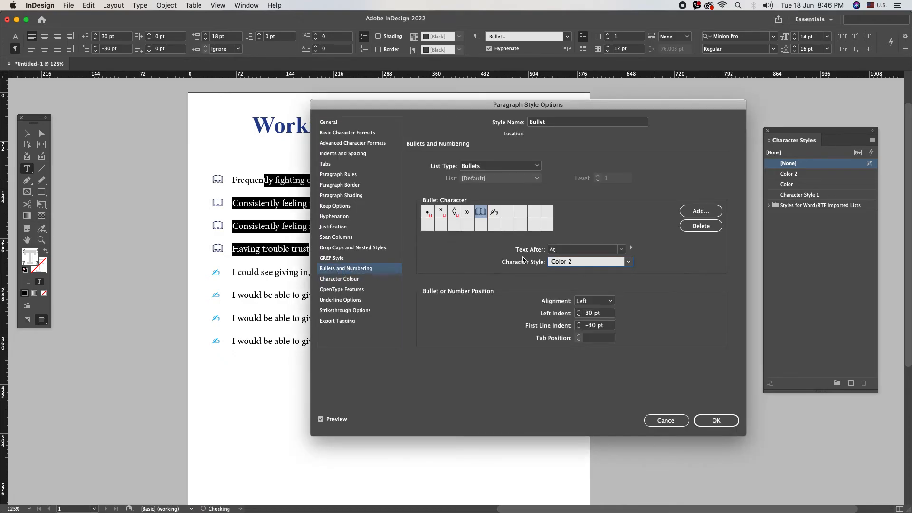
click(716, 420)
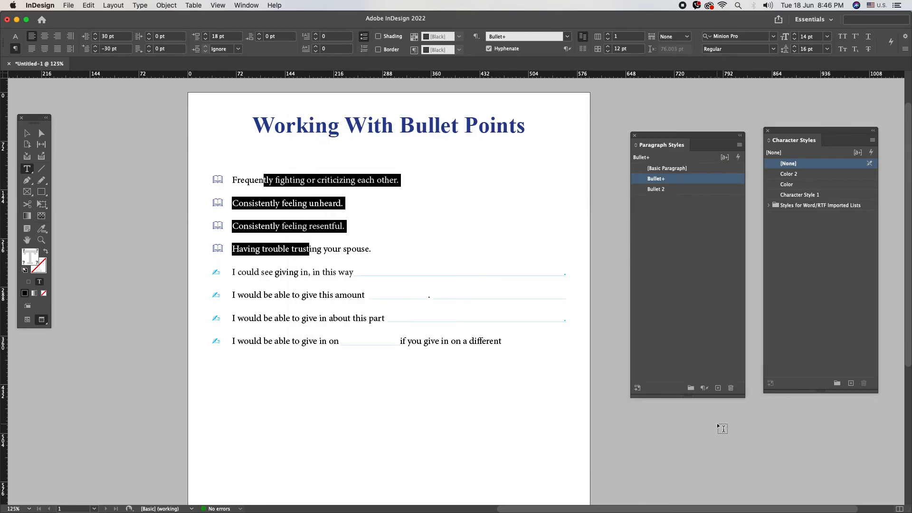
click(315, 266)
- Paste a copy of the four book-bullet lines on a new line after the list
drag(294, 196, 472, 368)
click(507, 379)
scroll(382, 293, down, 5)
scroll(276, 231, up, 4)
drag(232, 253, 506, 330)
drag(232, 160, 377, 229)
key(cmd+c)
click(518, 322)
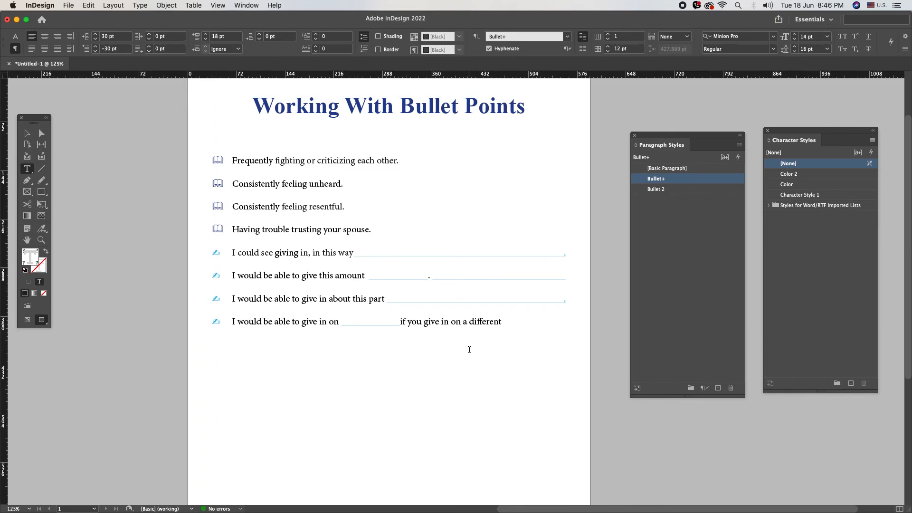
key(Return)
key(Return)
key(cmd+v)
- Delete the leftover empty bullet line and give the pasted group 30 pt space before
click(251, 341)
key(Delete)
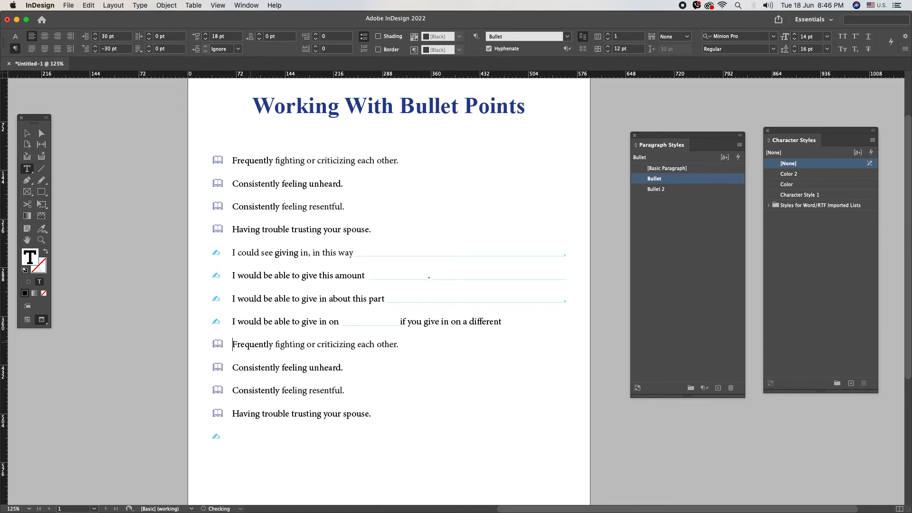
click(232, 40)
text(30)
key(Return)
- Start a new paragraph style from the last line, naming it 'Bull…'
click(232, 442)
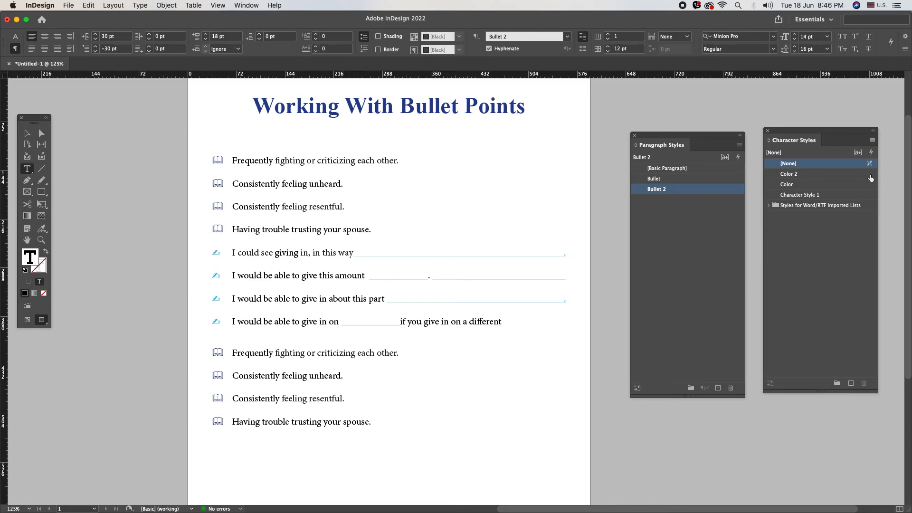
click(740, 144)
click(752, 150)
text(Bullet 3)
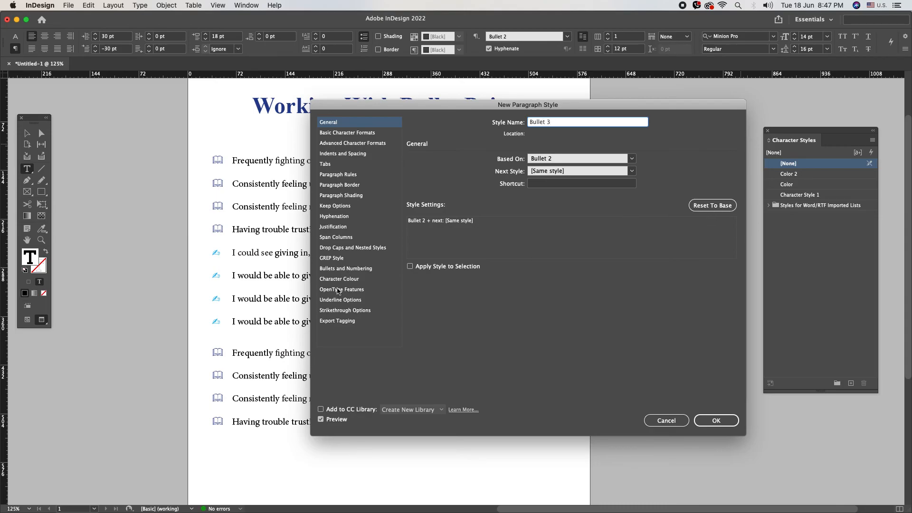
- Add a Zapf Dingbats square glyph to the style's bullet characters
click(340, 269)
click(689, 213)
text(Zapf Dingbats)
key(Tab)
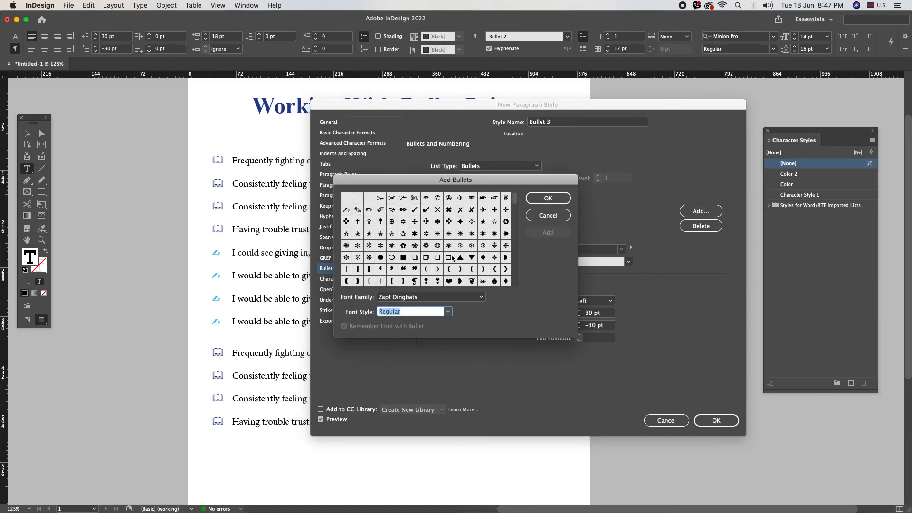
click(426, 257)
click(549, 232)
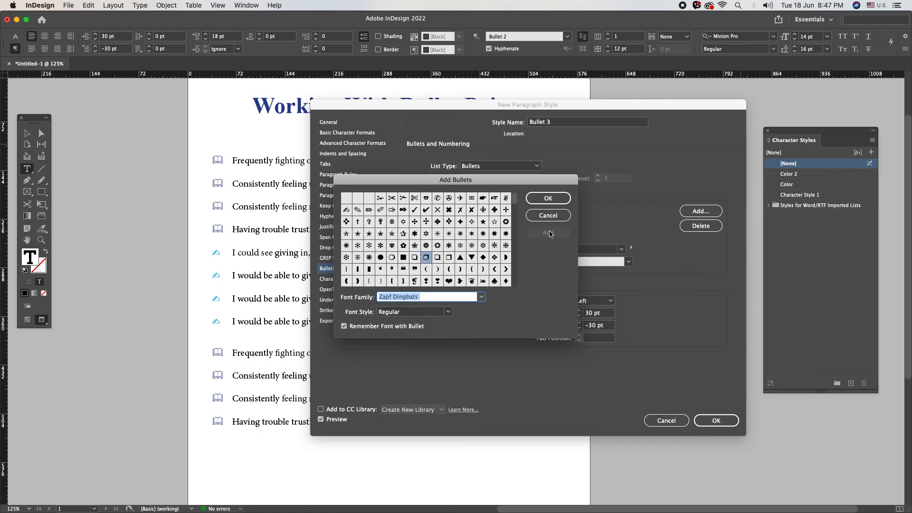
click(563, 197)
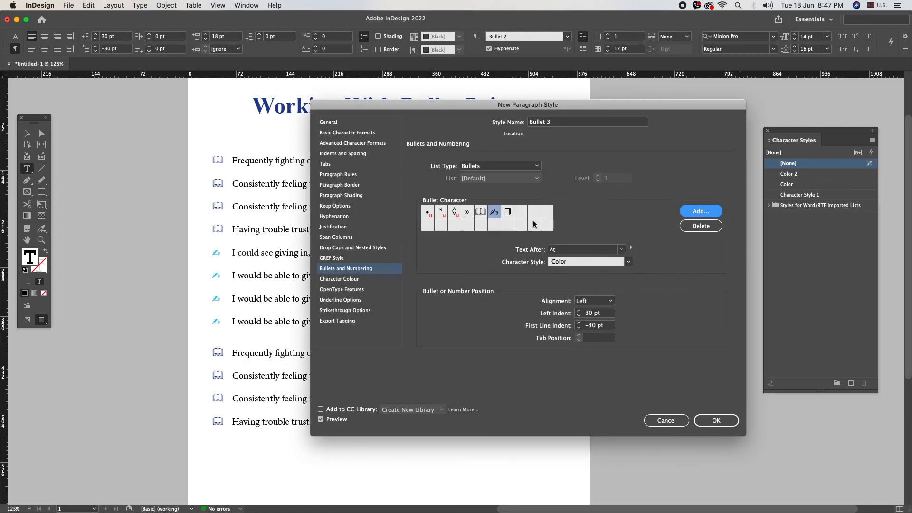
- Use the square as the bullet, colour it with the Color 2 character style, and save Bullet 3
click(509, 213)
click(608, 262)
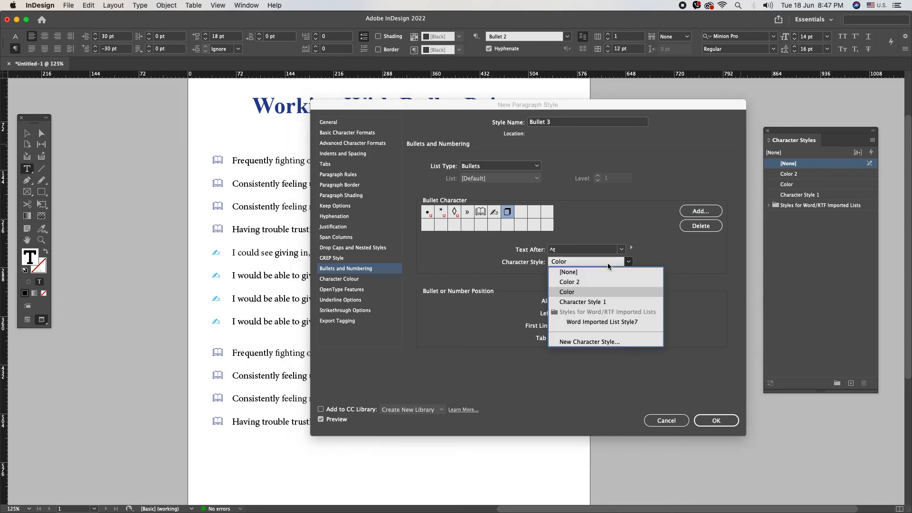
click(596, 283)
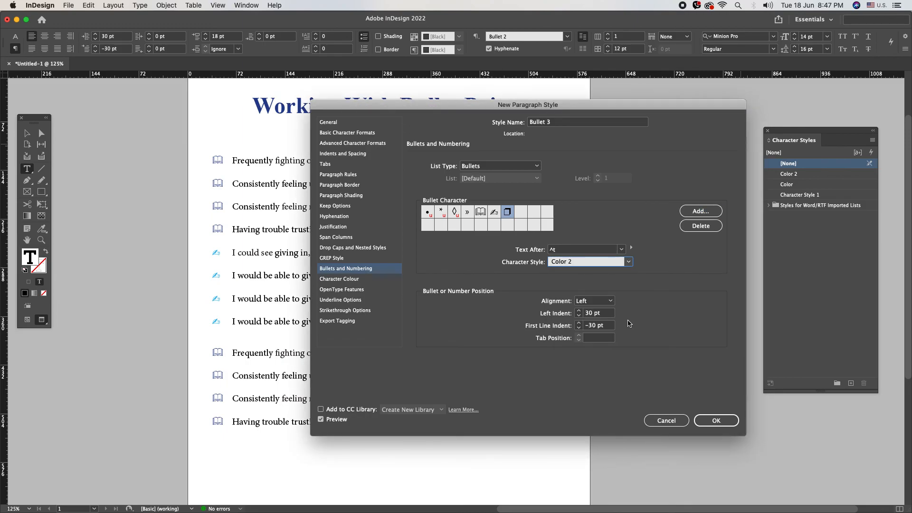
click(716, 420)
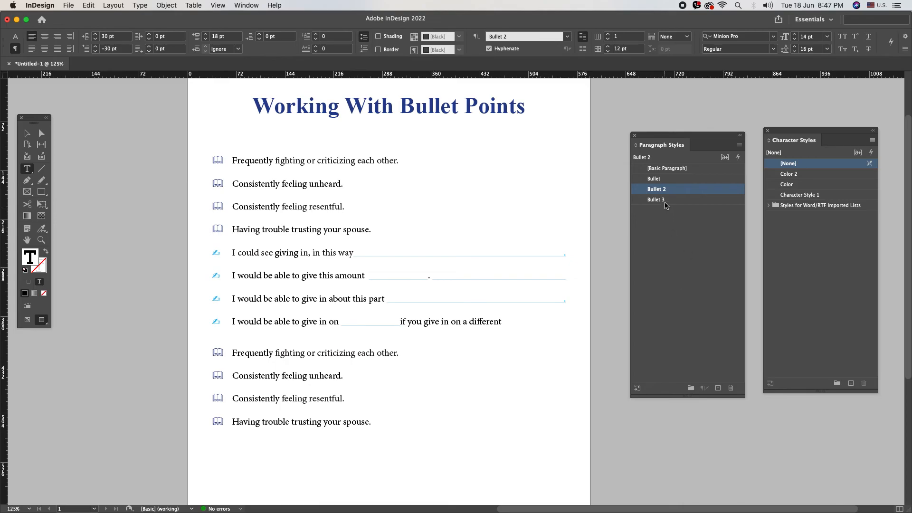
- Apply Bullet 3 square bullets to the four pasted lines and the 'give this amount' line
click(318, 341)
click(659, 200)
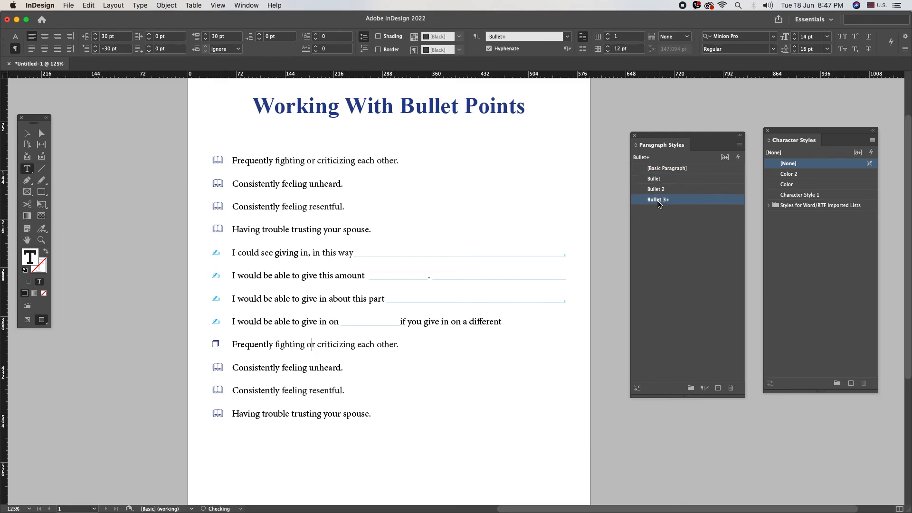
drag(275, 367, 328, 418)
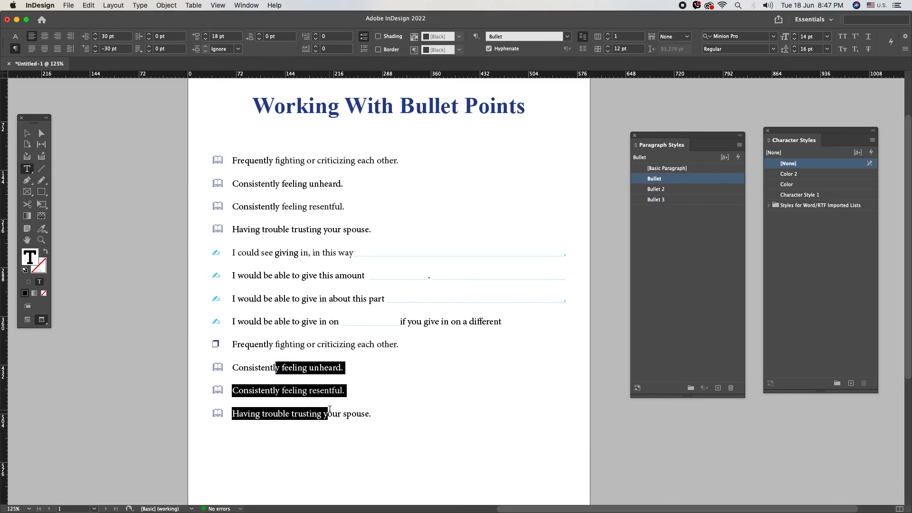
click(675, 201)
click(550, 377)
click(249, 277)
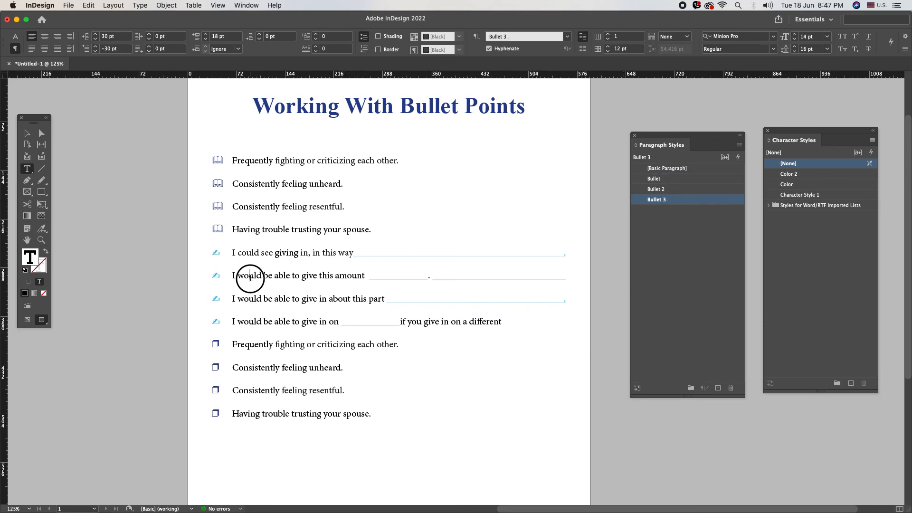
click(649, 200)
- Switch the 'Consistently feeling' lines to Bullet 2 pens and the first line to Bullet 3
click(264, 210)
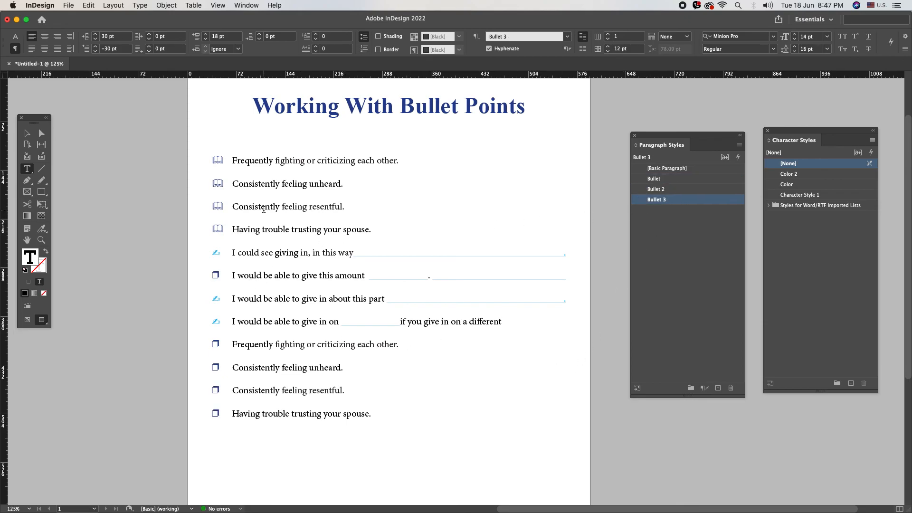
click(659, 189)
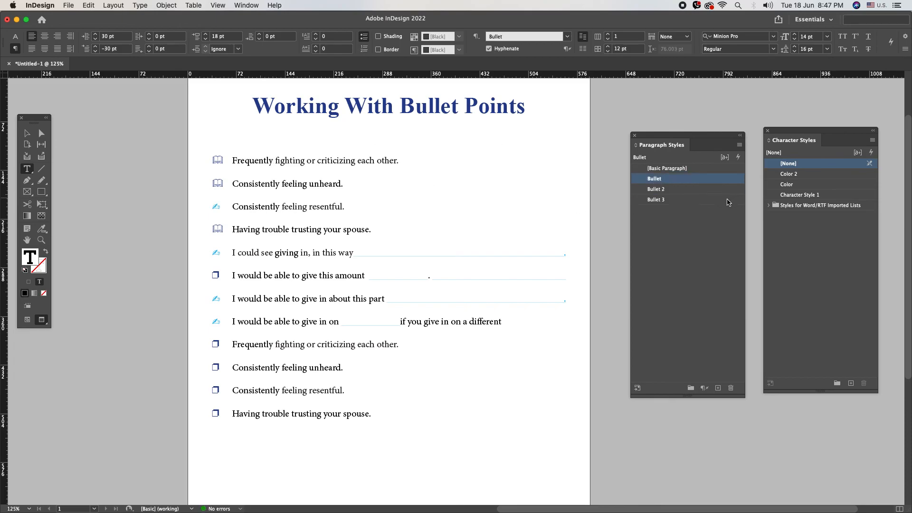
click(664, 201)
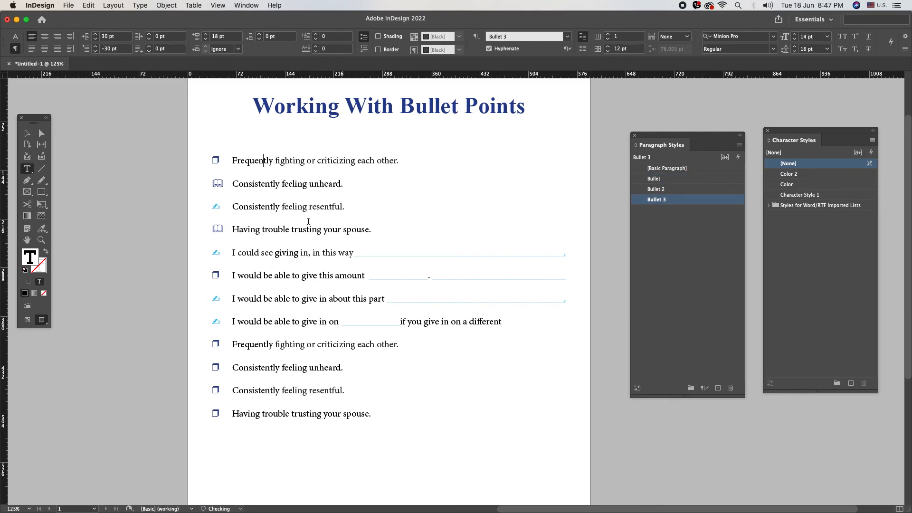
click(304, 184)
click(665, 190)
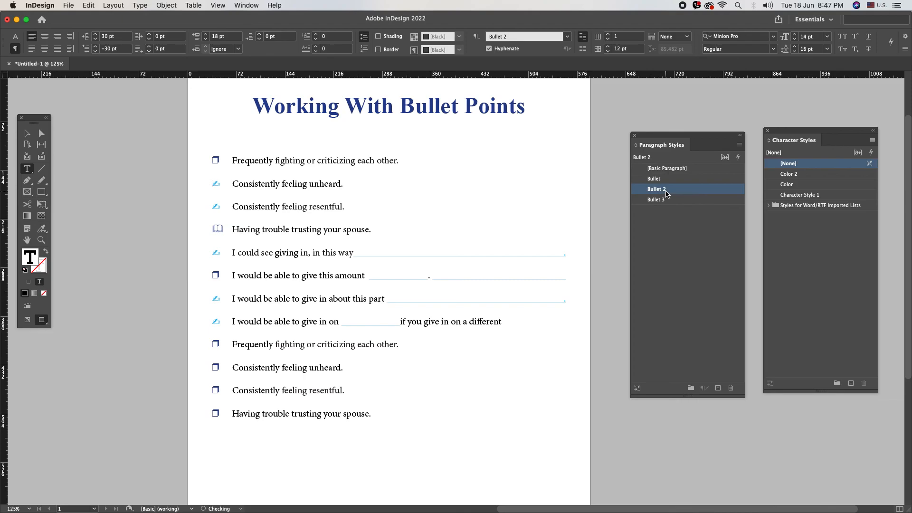
click(326, 366)
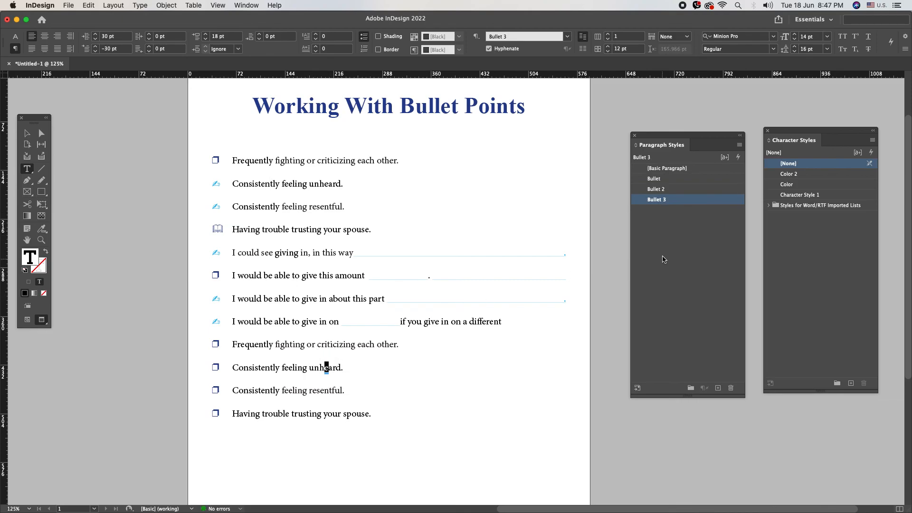
click(667, 190)
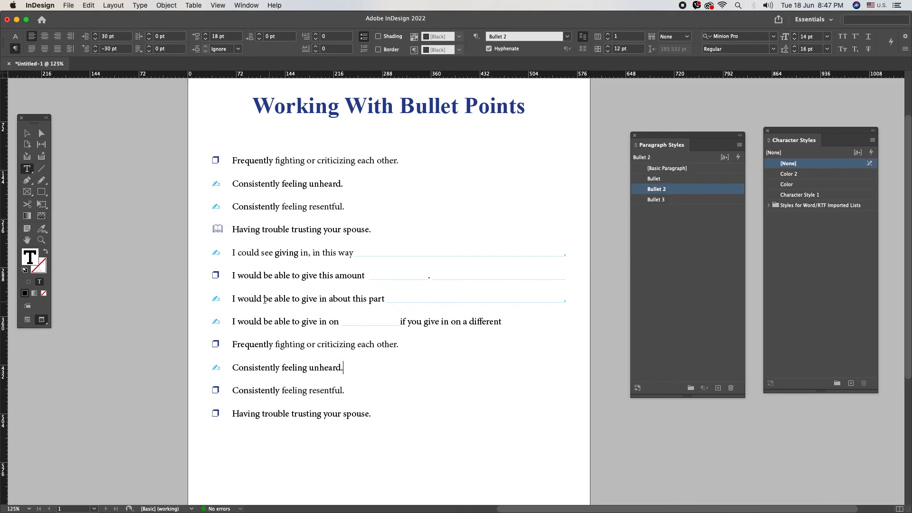